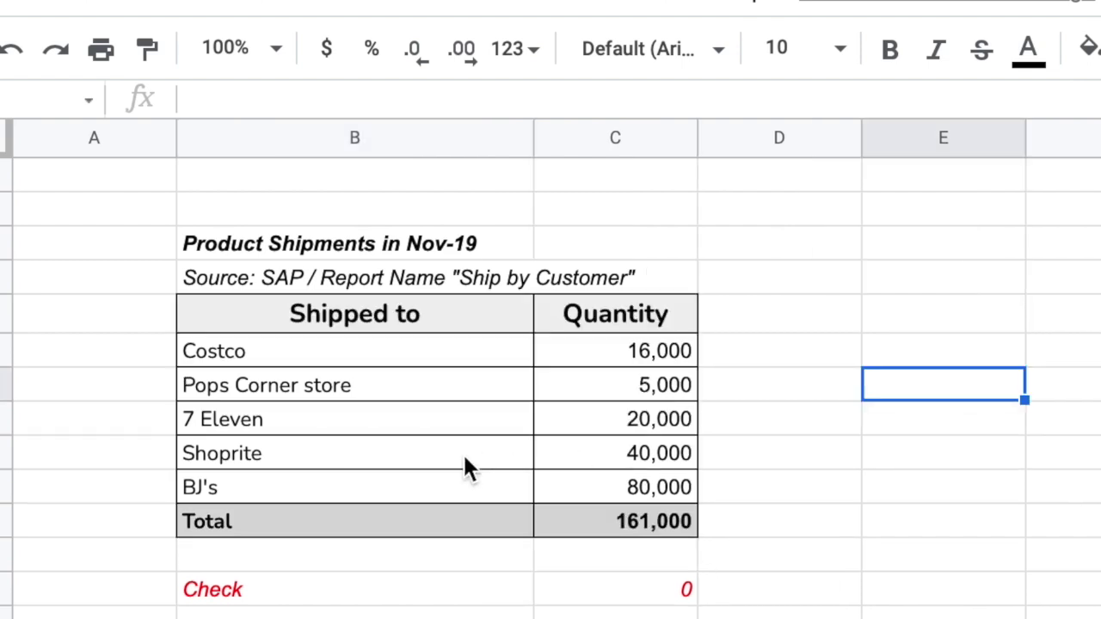
pyautogui.click(462, 453)
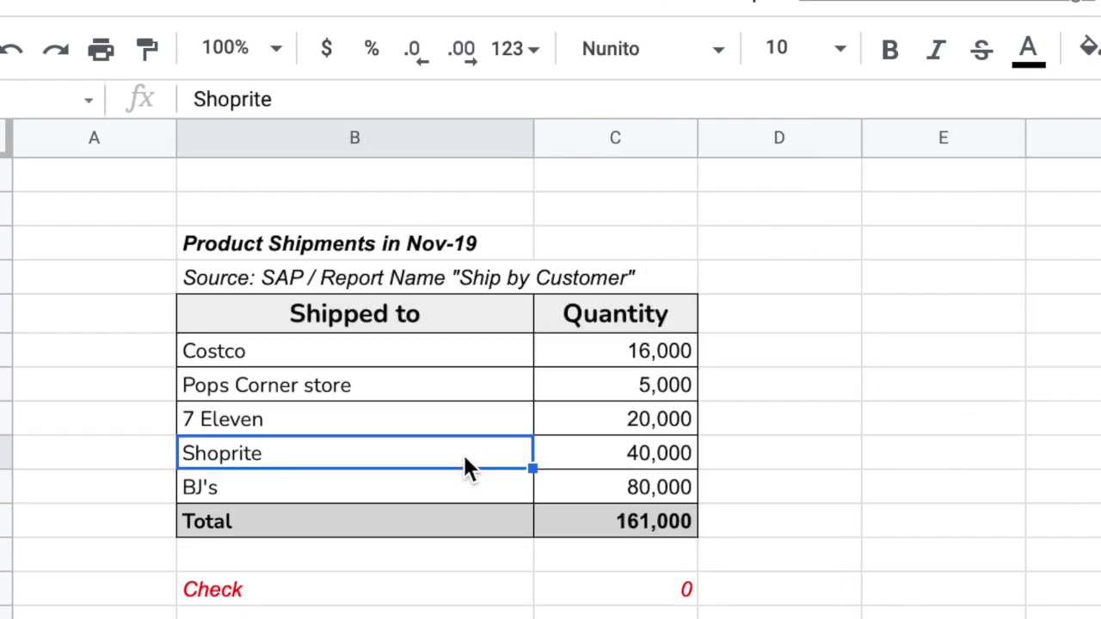
pyautogui.click(857, 318)
pyautogui.click(831, 357)
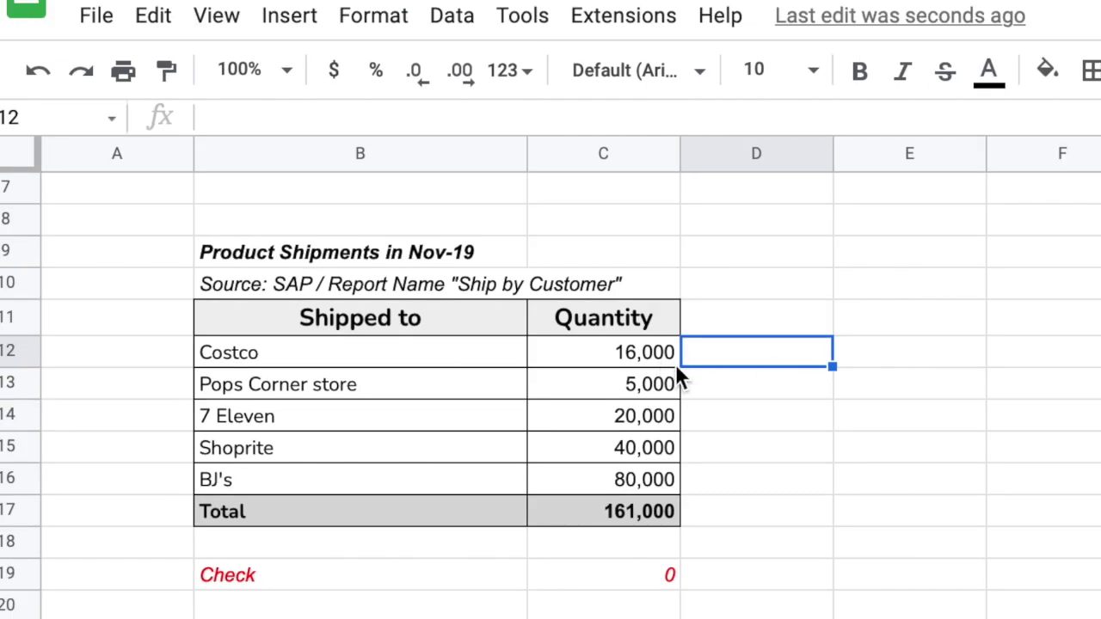
pyautogui.click(634, 354)
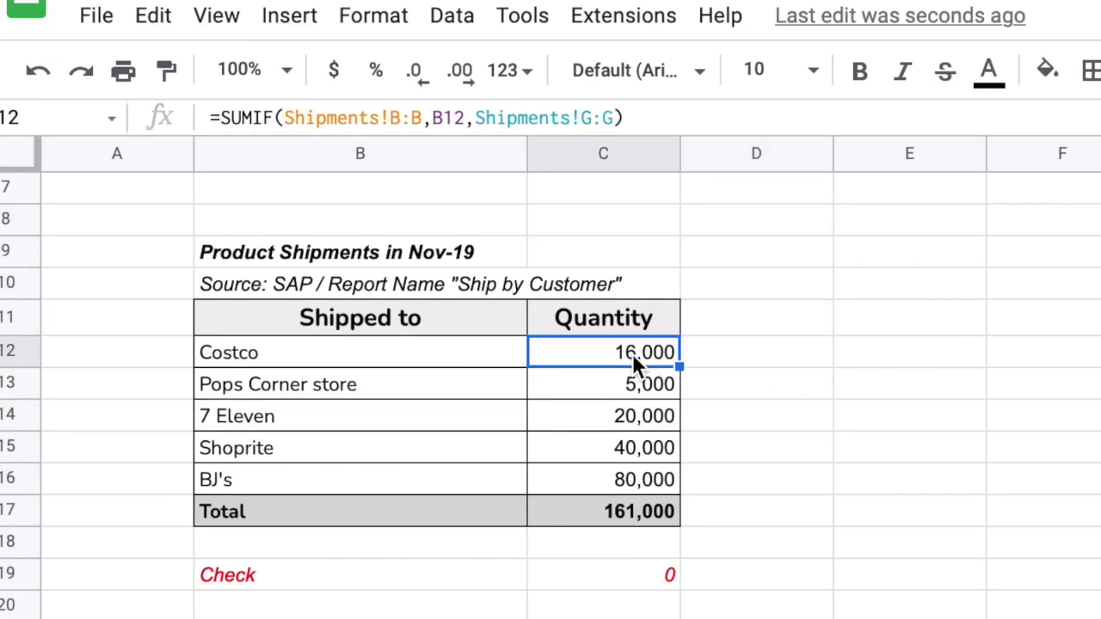
pyautogui.click(640, 413)
pyautogui.click(631, 445)
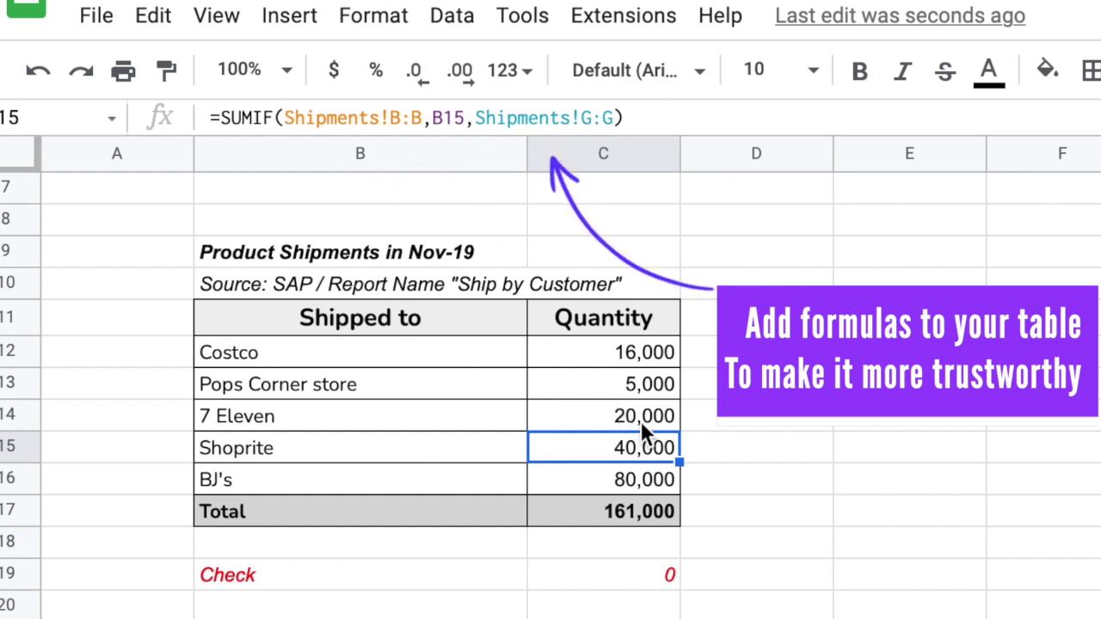
pyautogui.click(632, 394)
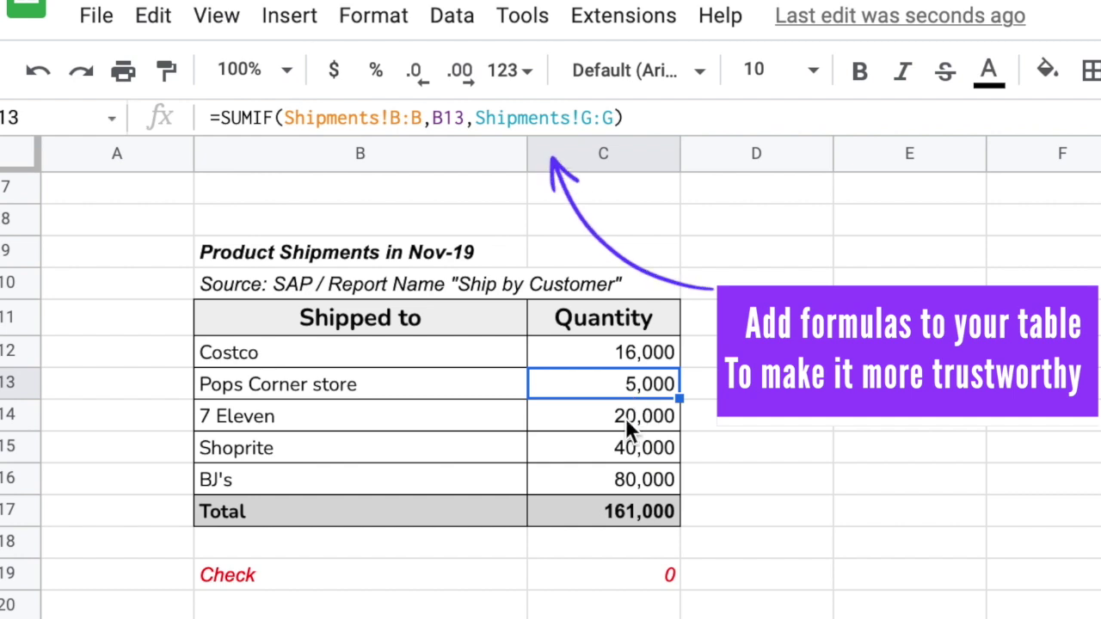
pyautogui.click(625, 418)
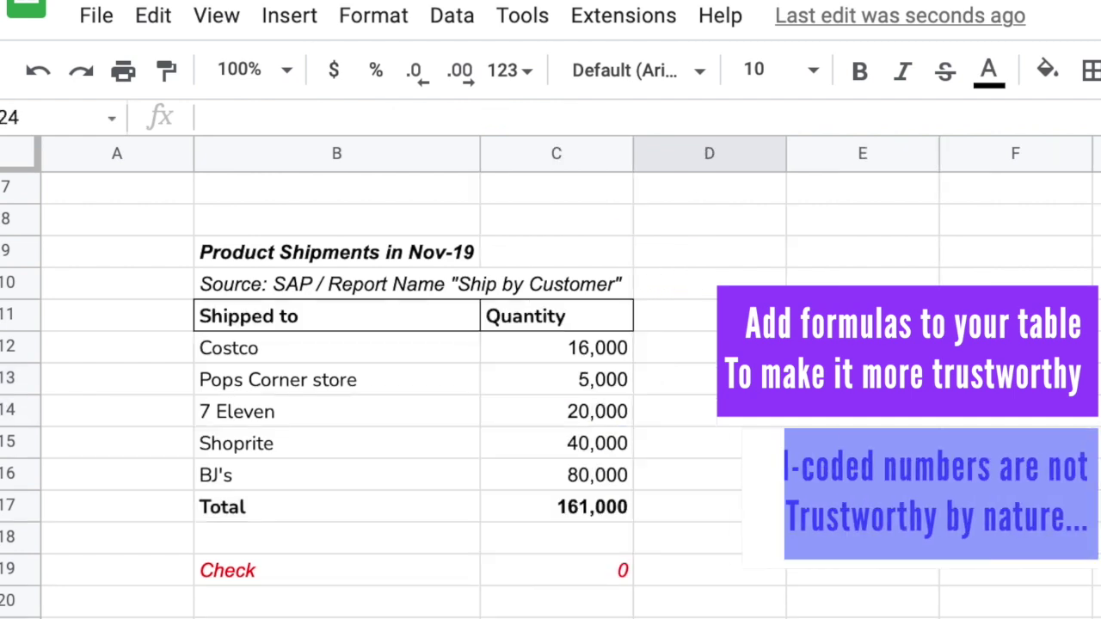
pyautogui.click(590, 355)
pyautogui.click(592, 413)
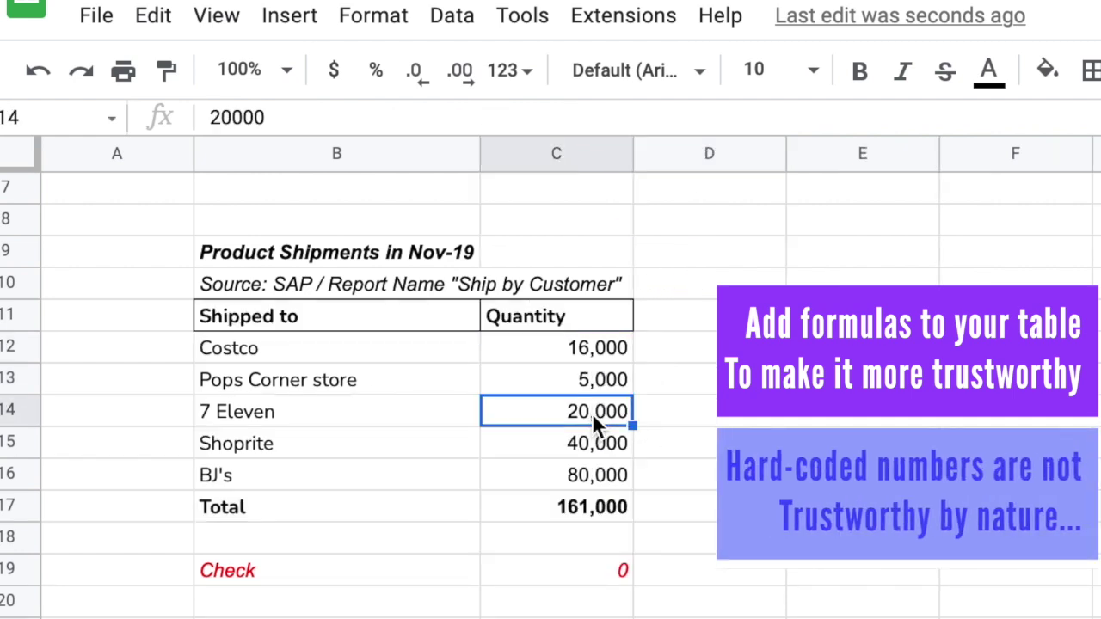
pyautogui.click(582, 477)
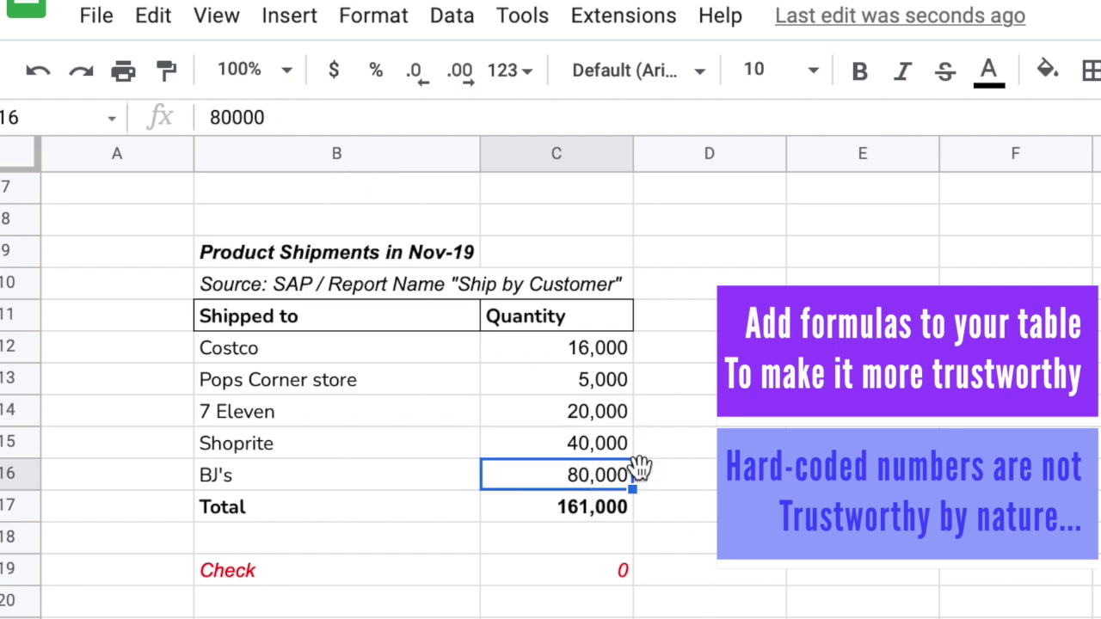
pyautogui.click(591, 417)
pyautogui.click(589, 351)
pyautogui.click(589, 386)
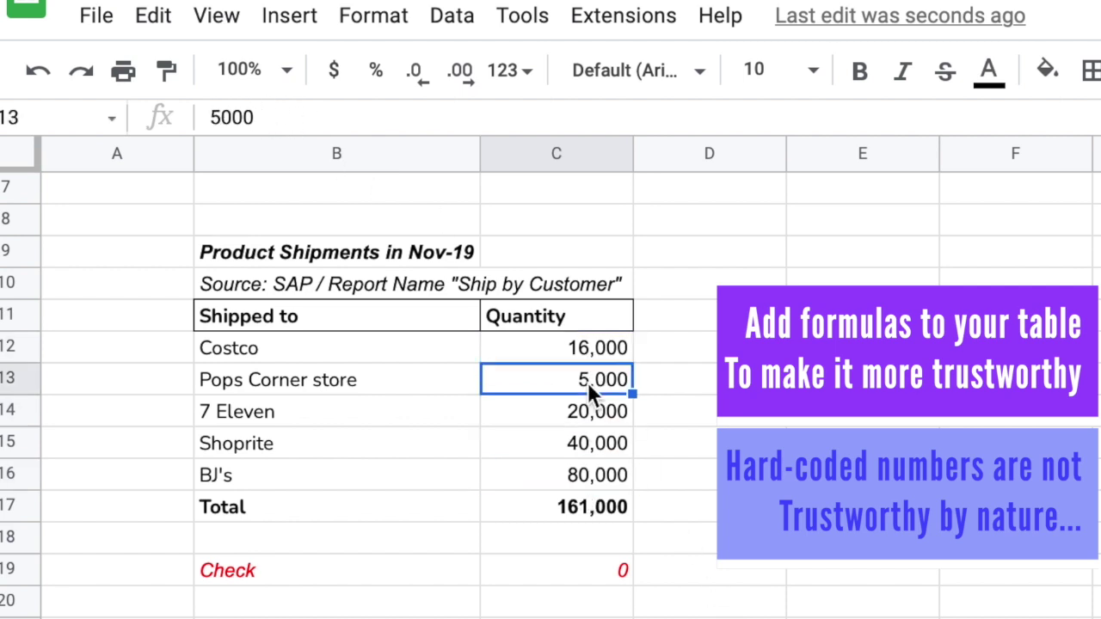
pyautogui.click(588, 446)
pyautogui.click(595, 416)
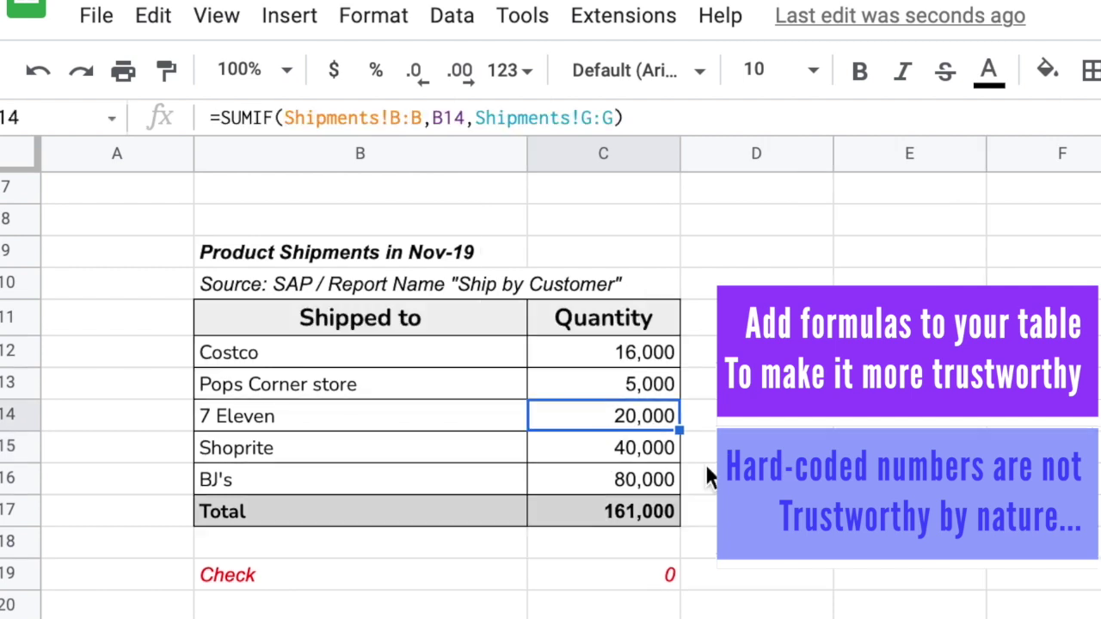
pyautogui.click(634, 356)
pyautogui.click(631, 388)
pyautogui.click(621, 423)
pyautogui.click(619, 450)
pyautogui.click(621, 479)
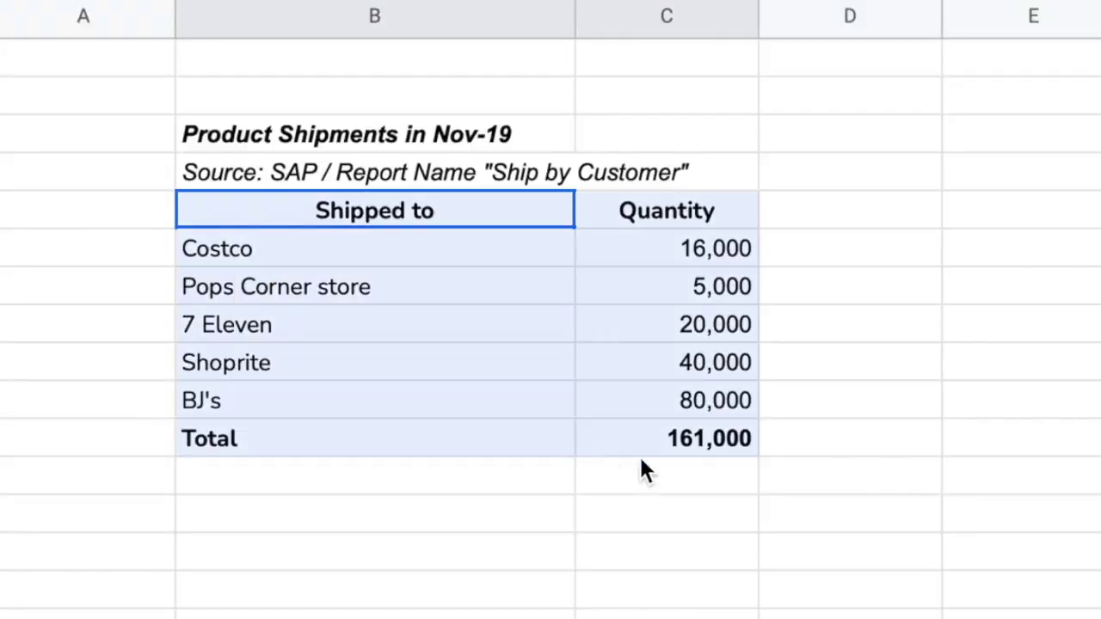
# Step: Shade the table's header row and Total row grey
pyautogui.click(407, 214)
pyautogui.moveTo(407, 214); pyautogui.dragTo(666, 213)
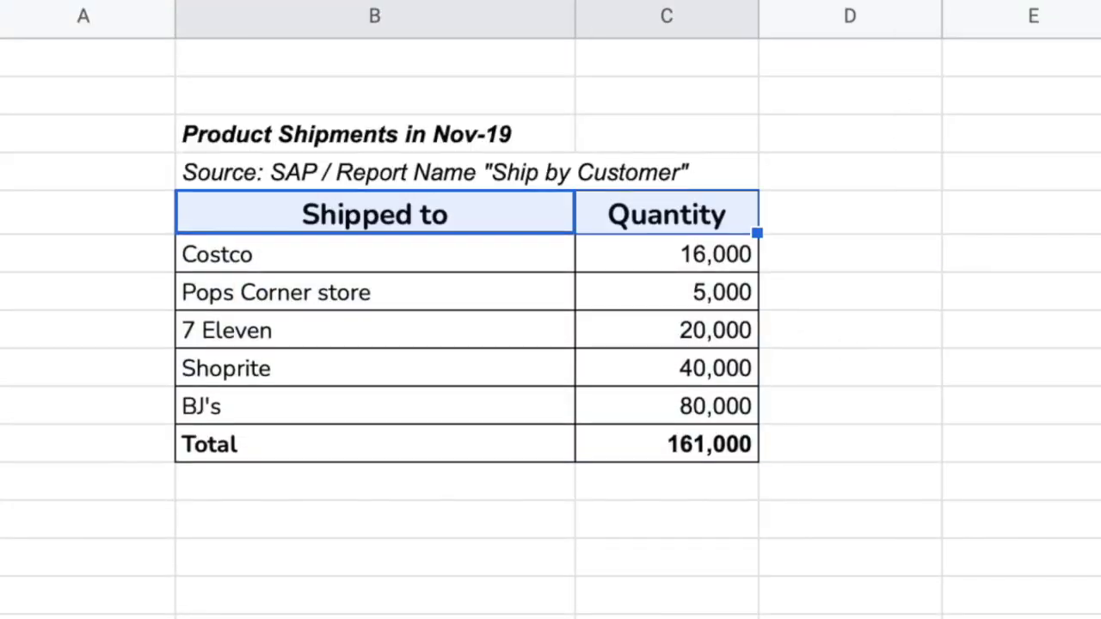
pyautogui.moveTo(206, 444); pyautogui.dragTo(664, 447)
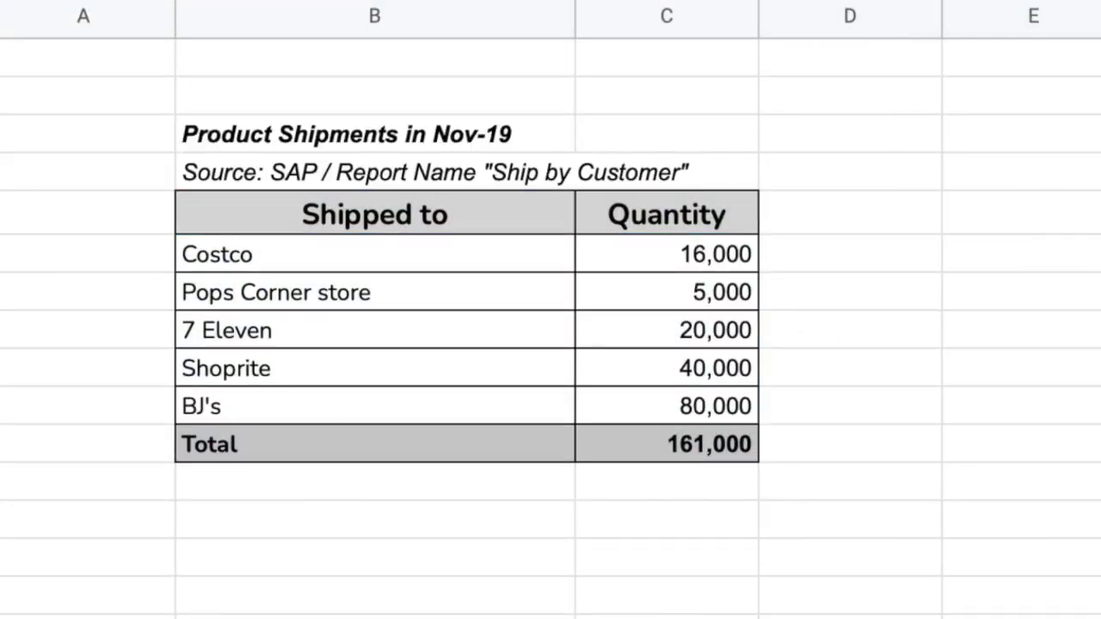
# Step: Add a 'check' row in B19 with =C17-SUM(Shipments!G5:G16) beside it, showing 0
pyautogui.click(447, 522)
pyautogui.write('check')
pyautogui.click(651, 515)
pyautogui.write('=')
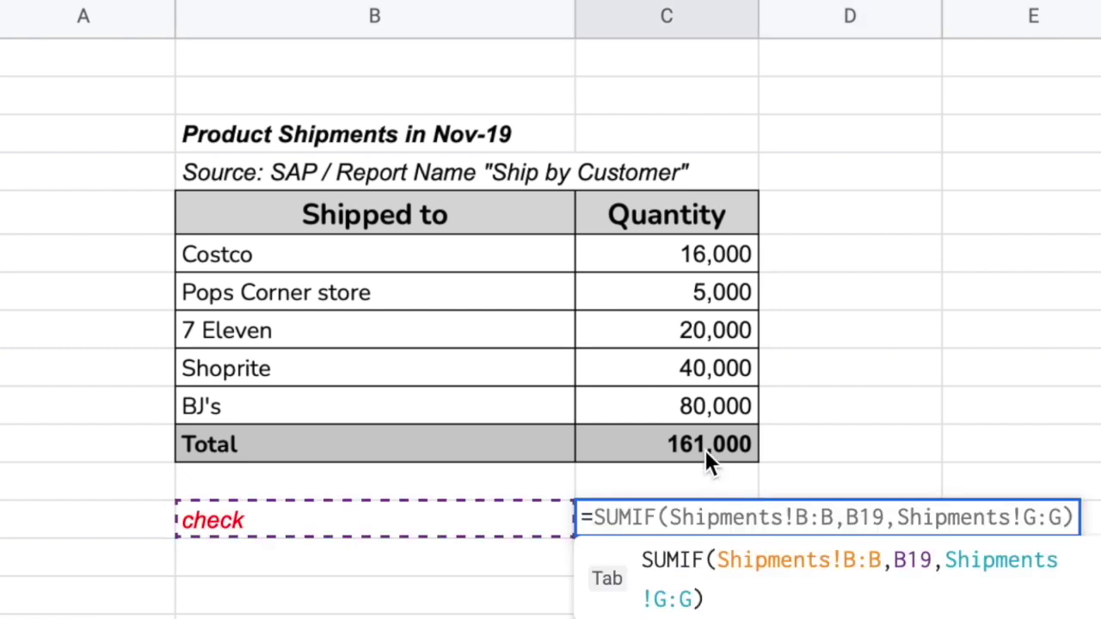
pyautogui.click(705, 450)
pyautogui.write('-sum(Shipments!G5:G16')
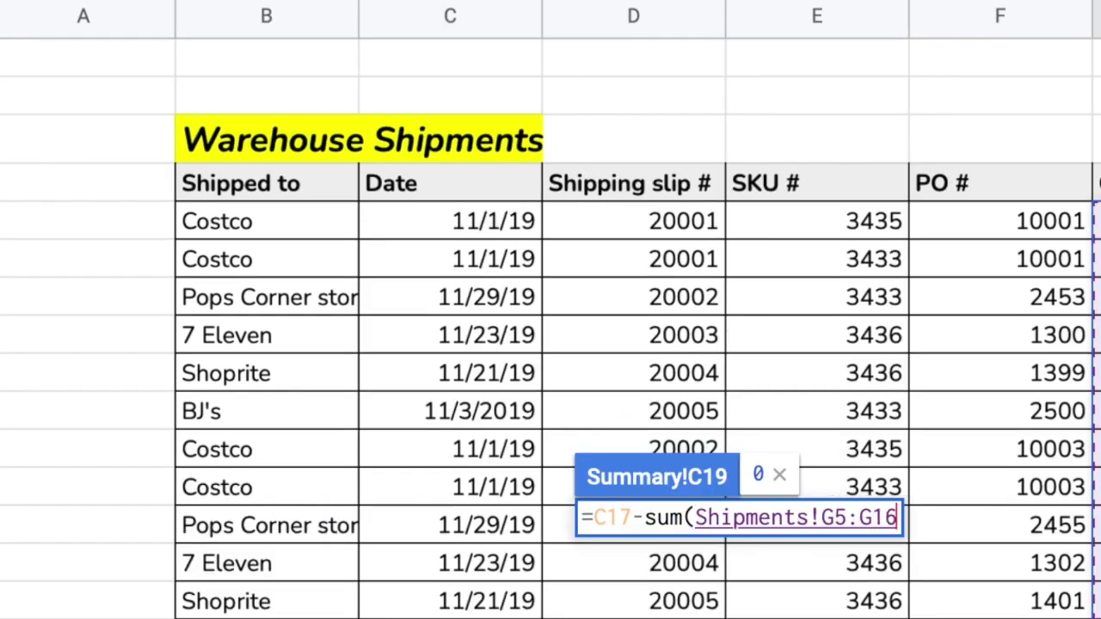
pyautogui.press('Return')
# Step: Make Costco's quantity =SUMIF(Shipments!B:B,B12,Shipments!G:G)
pyautogui.click(667, 253)
pyautogui.write('=sumif(')
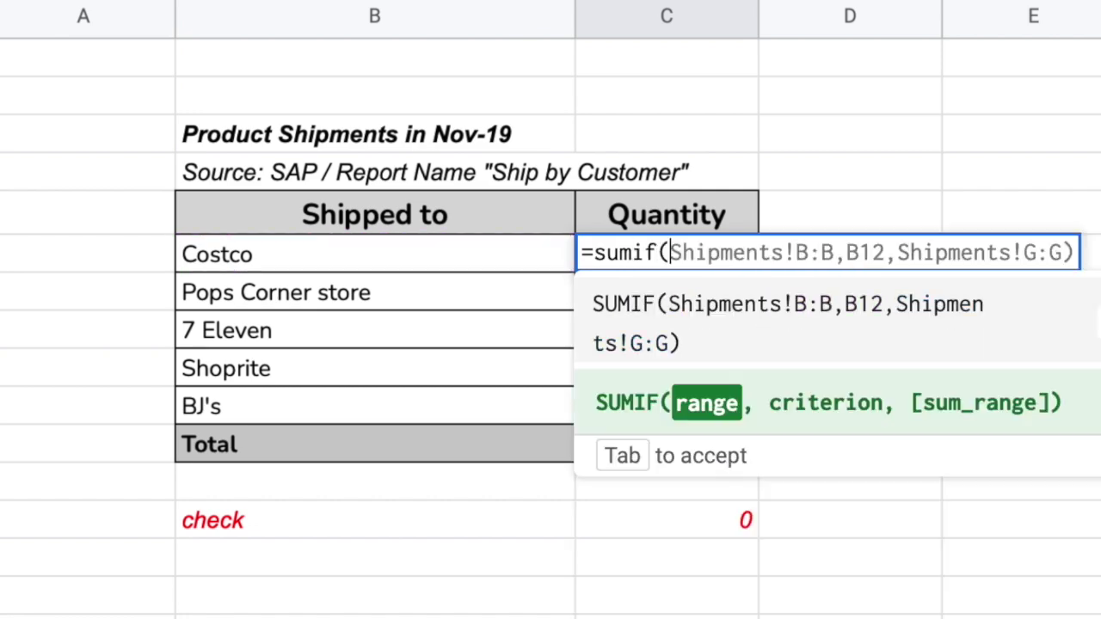
pyautogui.hotkey('ctrl', 'shift', 'pagedown')
pyautogui.click(283, 17)
pyautogui.write(',')
pyautogui.hotkey('ctrl', 'shift', 'pageup')
pyautogui.click(270, 253)
pyautogui.write(',')
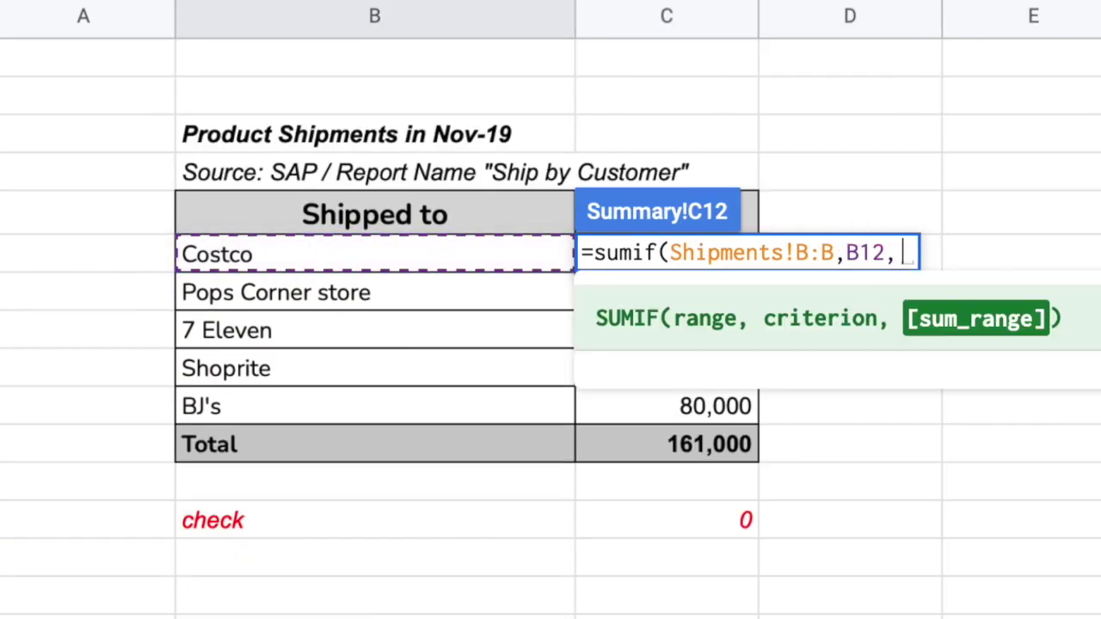
pyautogui.hotkey('ctrl', 'shift', 'pagedown')
pyautogui.click(1096, 16)
pyautogui.write(')')
pyautogui.press('Return')
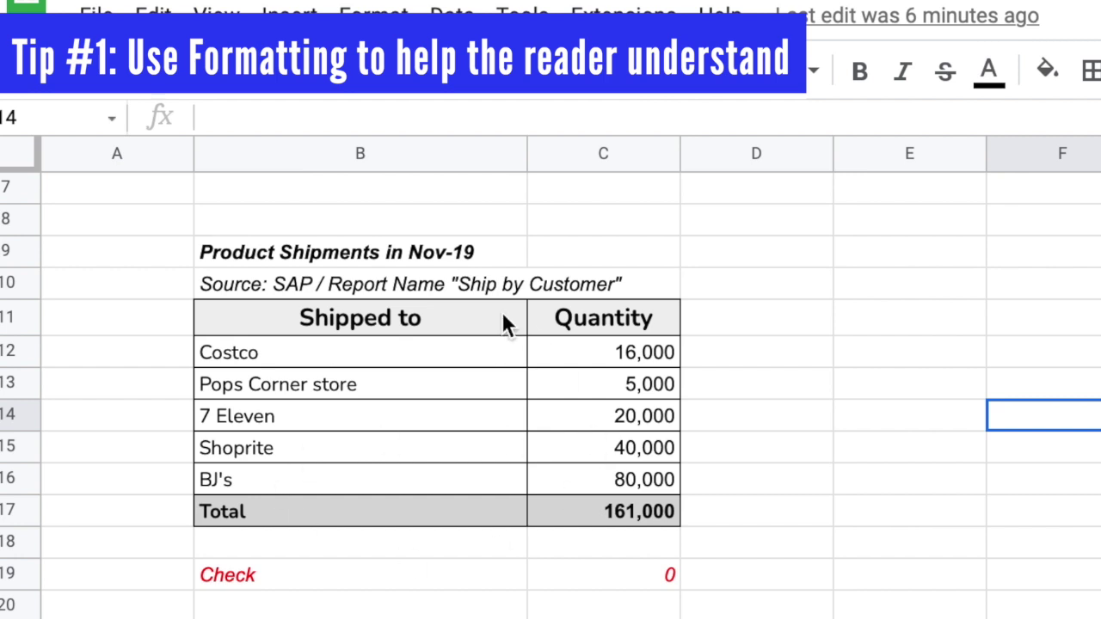
# Step: Inspect the bold Shipped to and Quantity headers and the Total amount's formula
pyautogui.click(435, 395)
pyautogui.click(435, 332)
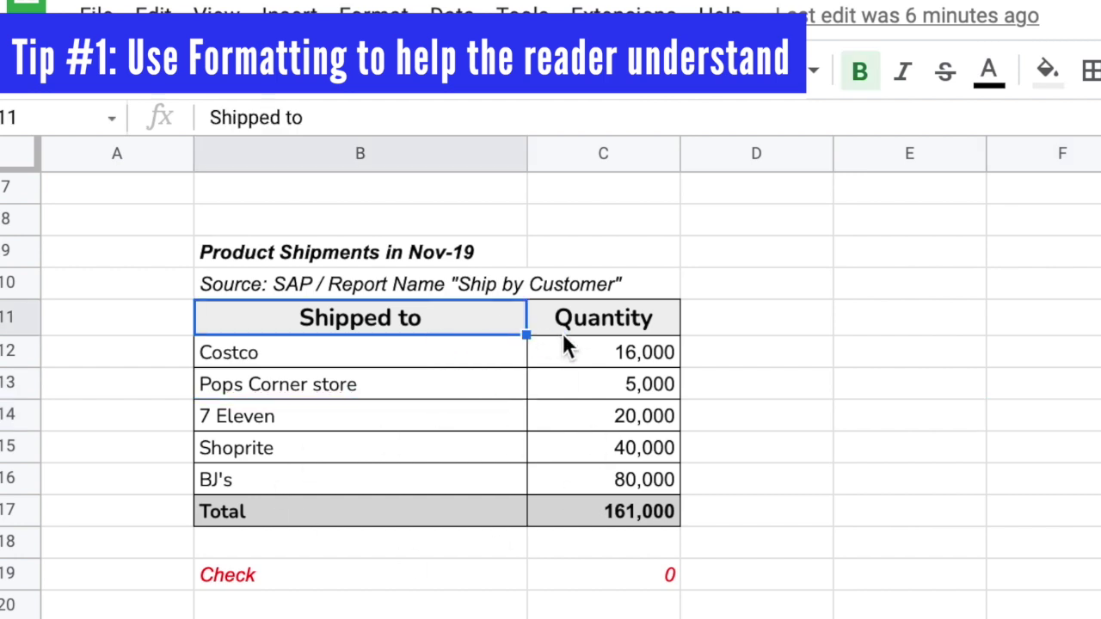
pyautogui.click(638, 328)
pyautogui.click(457, 325)
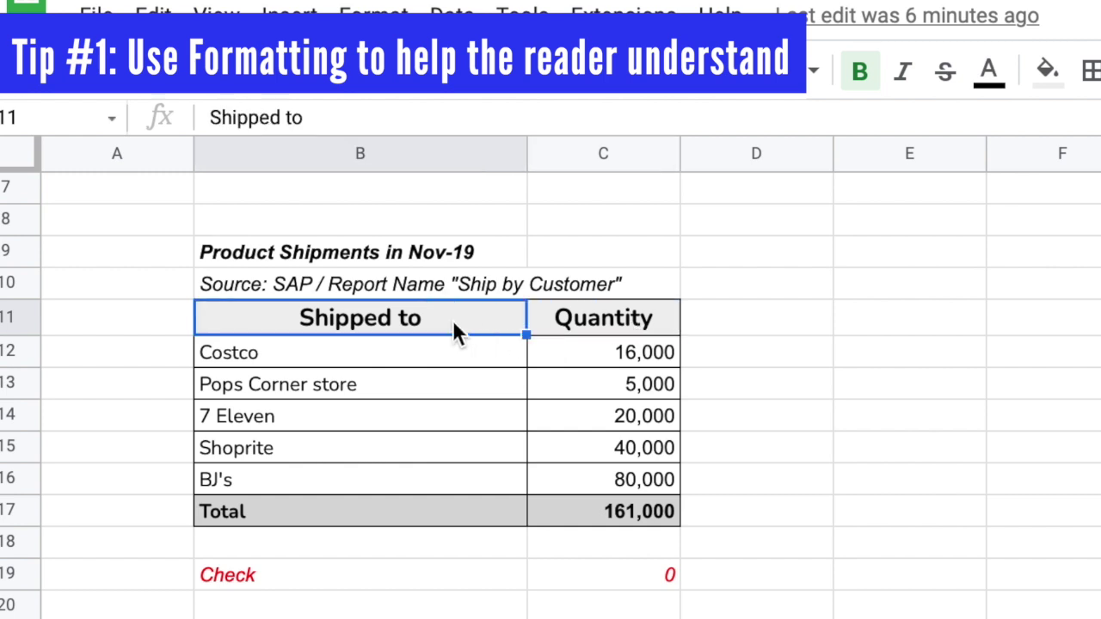
pyautogui.click(632, 327)
pyautogui.click(391, 541)
pyautogui.press('Up')
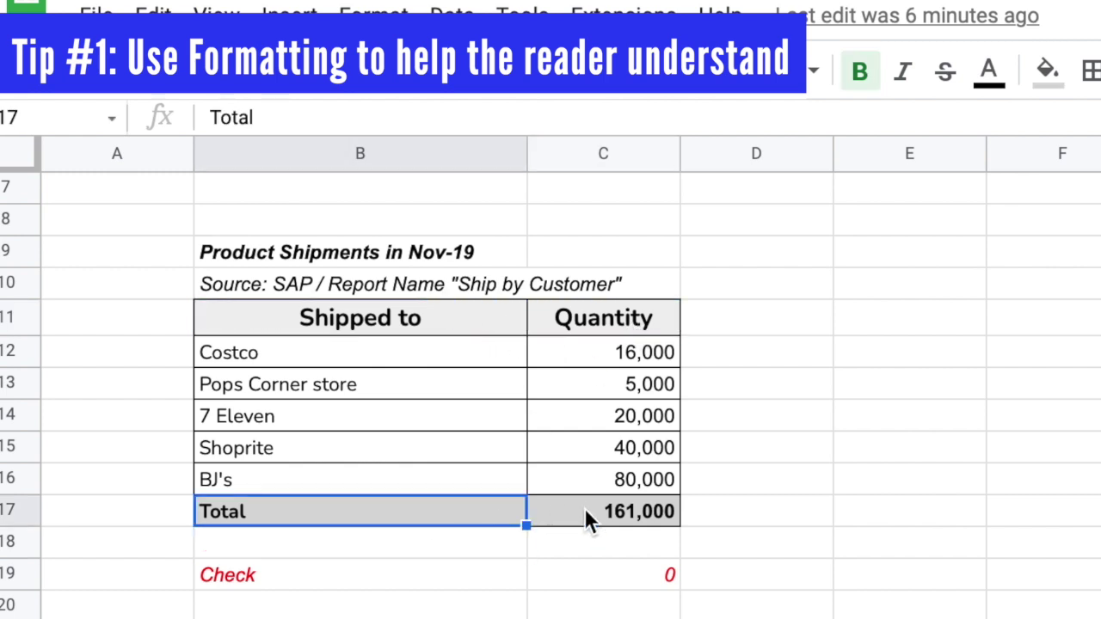
pyautogui.click(635, 513)
# Step: Deselect the table, then check the formulas behind BJ's and Pops Corner store's quantities
pyautogui.click(856, 554)
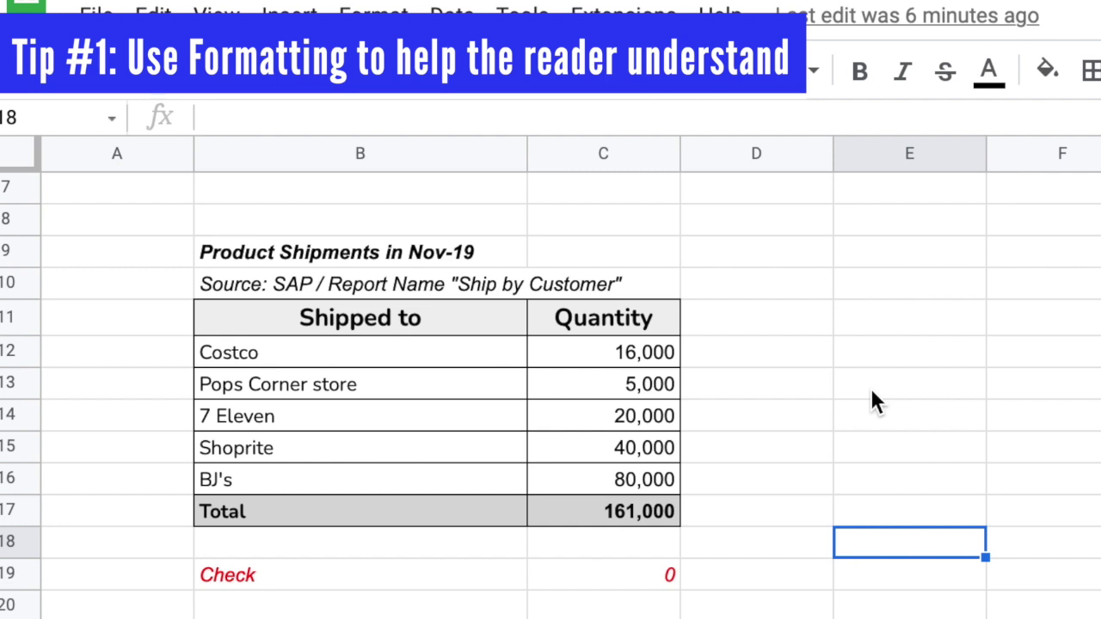
pyautogui.click(777, 433)
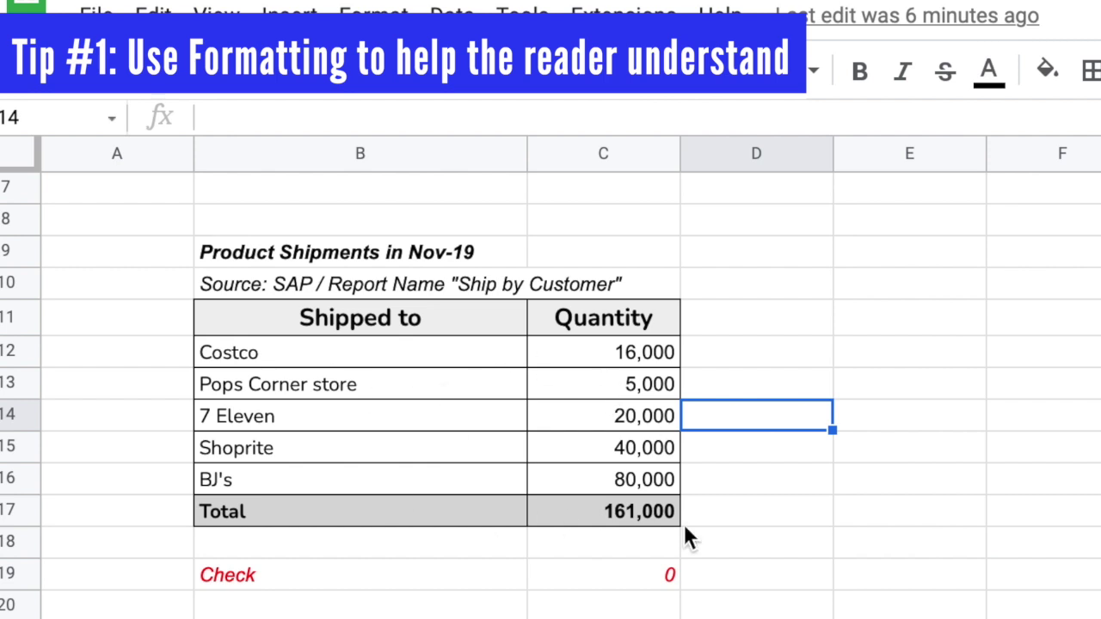
pyautogui.click(857, 492)
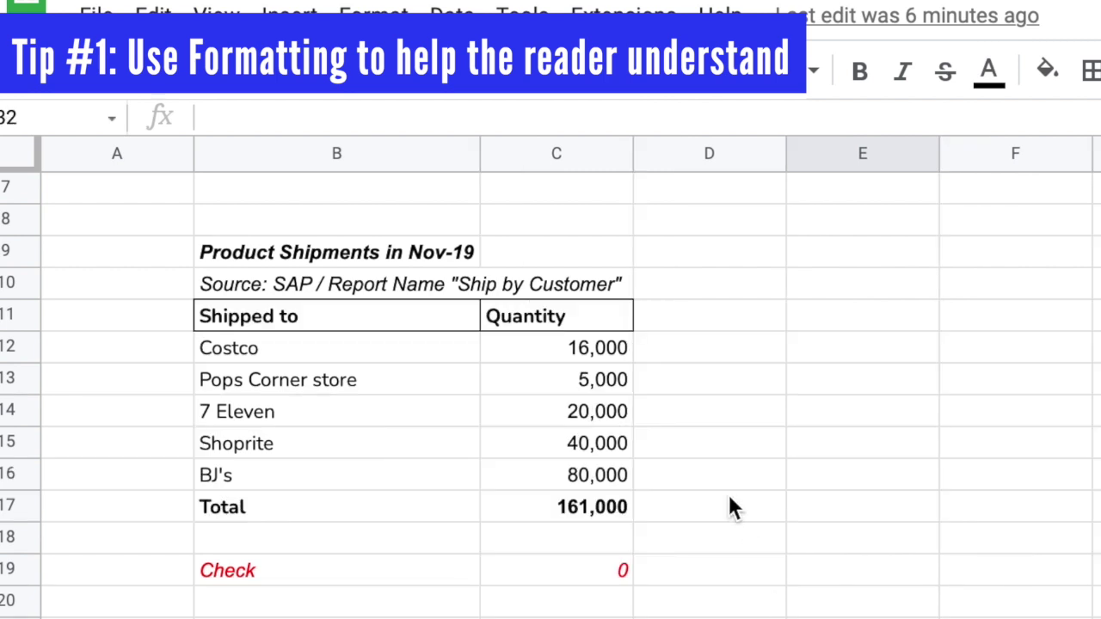
pyautogui.click(717, 486)
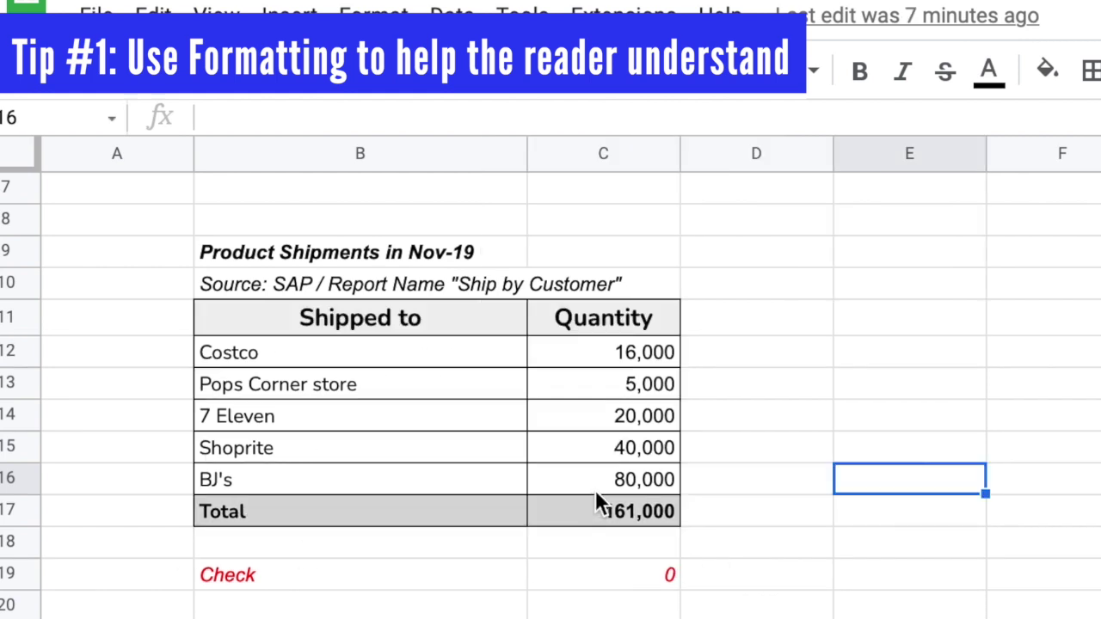
pyautogui.click(595, 489)
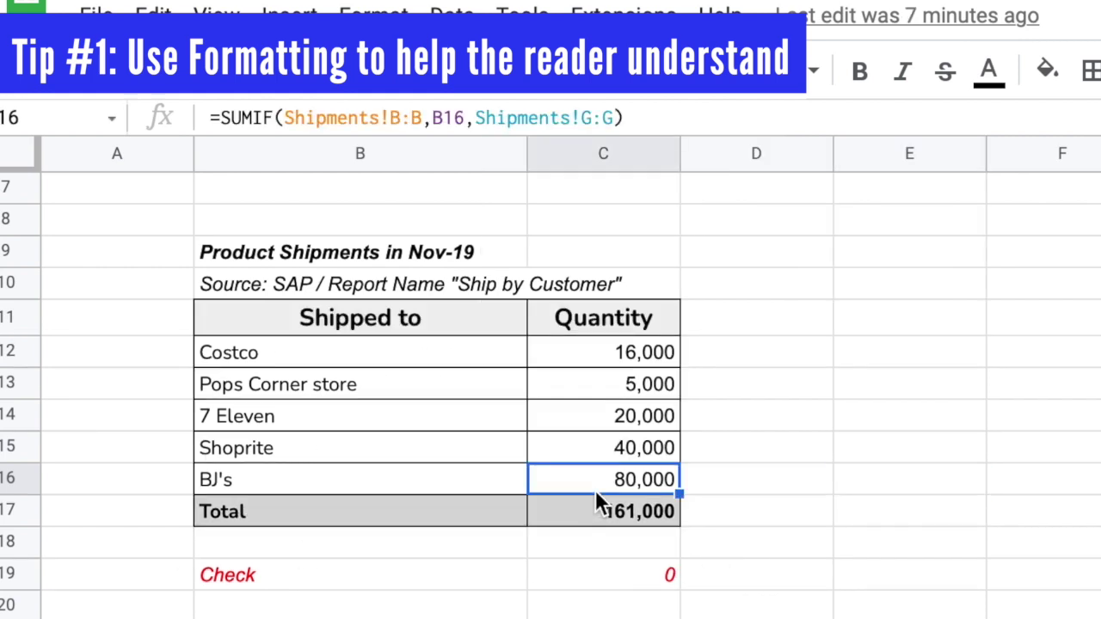
pyautogui.click(606, 395)
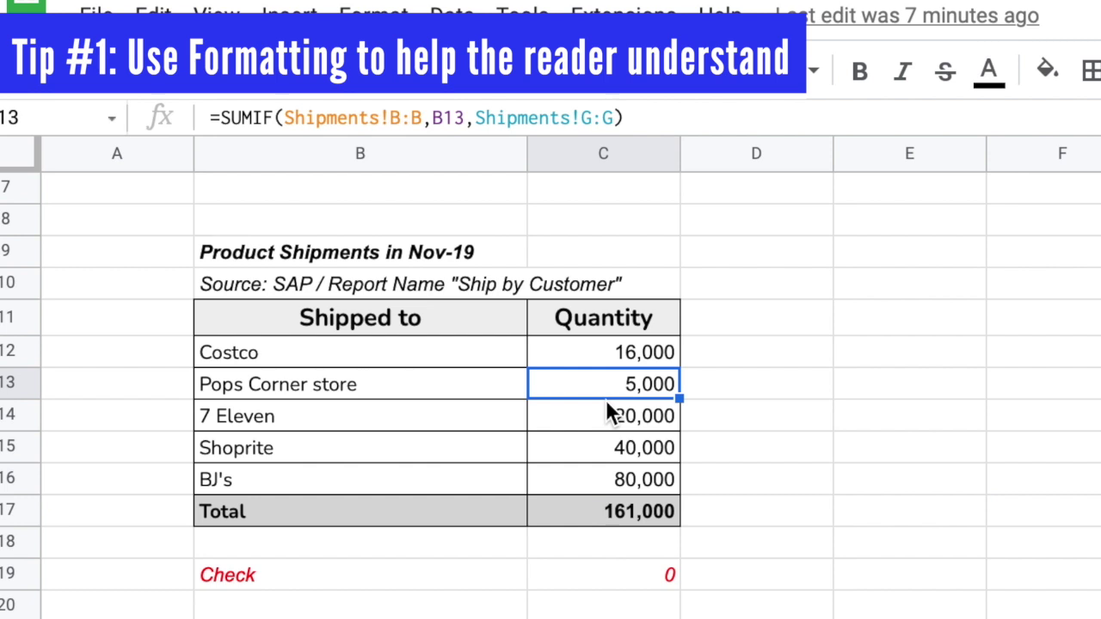
pyautogui.click(429, 393)
# Step: Compare the formatting of the Shipped to and Quantity header cells
pyautogui.click(456, 321)
pyautogui.click(567, 320)
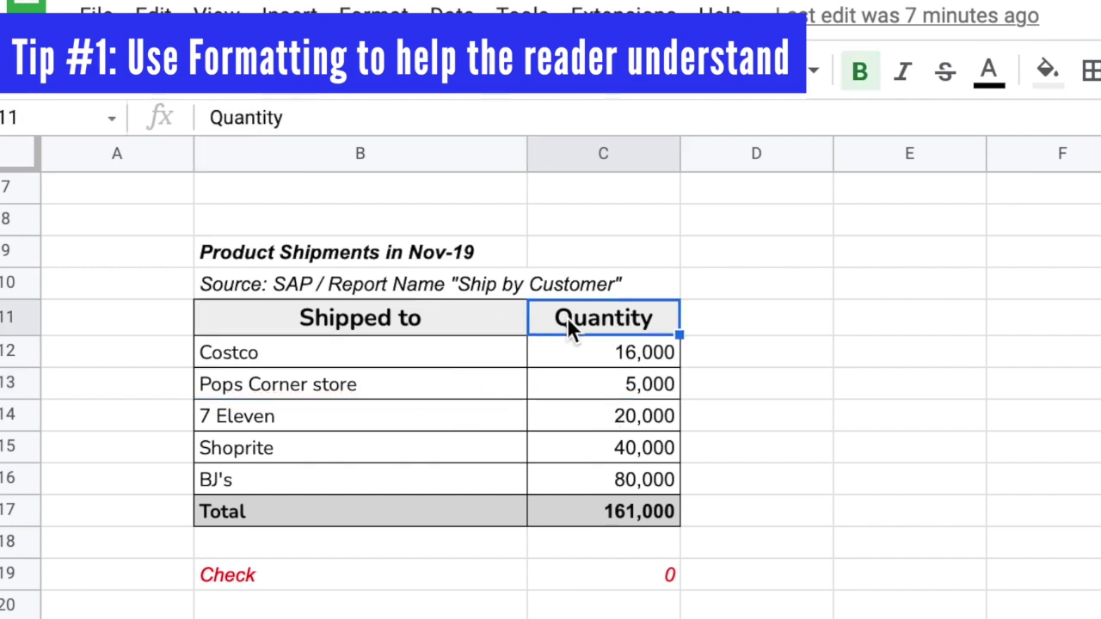
pyautogui.click(427, 319)
pyautogui.click(604, 325)
pyautogui.click(463, 335)
pyautogui.click(610, 331)
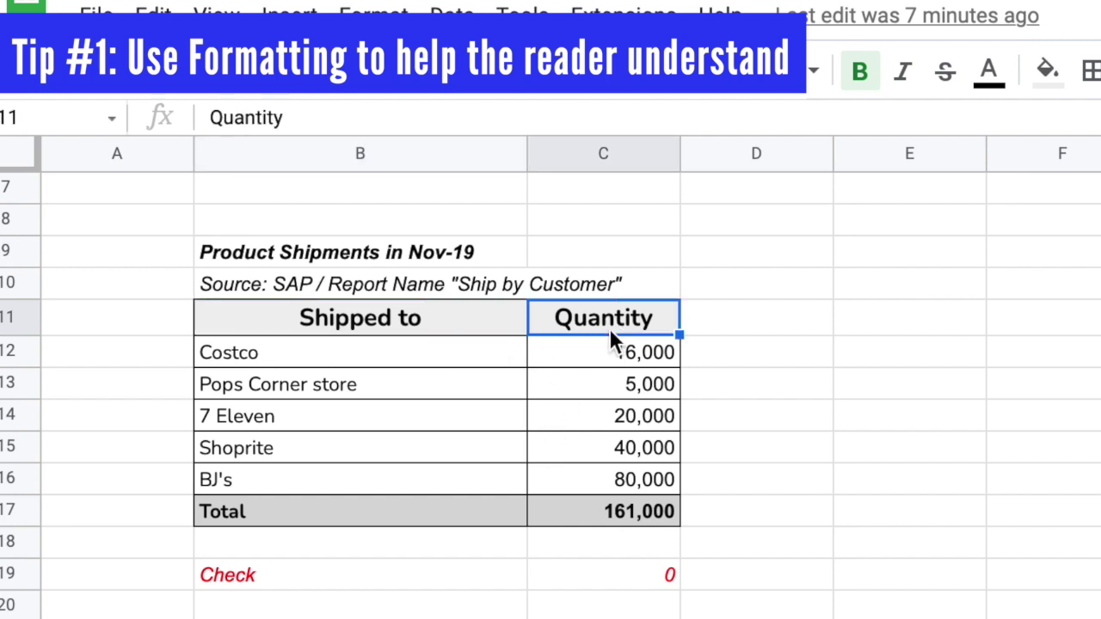
# Step: Recheck the bold Total label and its =SUM(C12:C16) formula
pyautogui.click(404, 523)
pyautogui.click(644, 514)
pyautogui.click(483, 520)
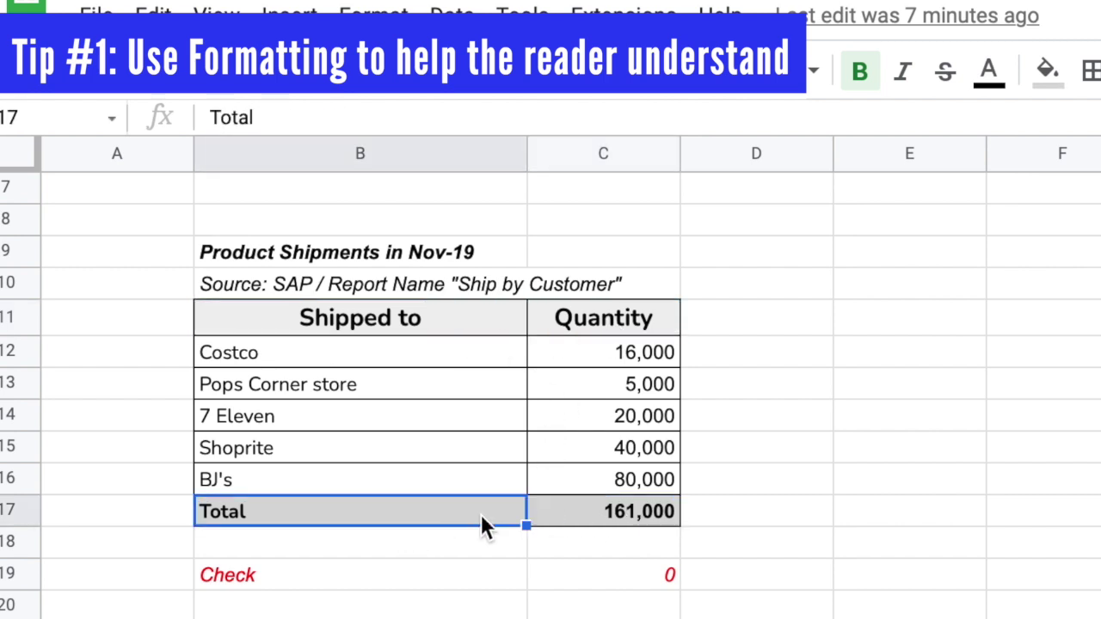
pyautogui.click(634, 512)
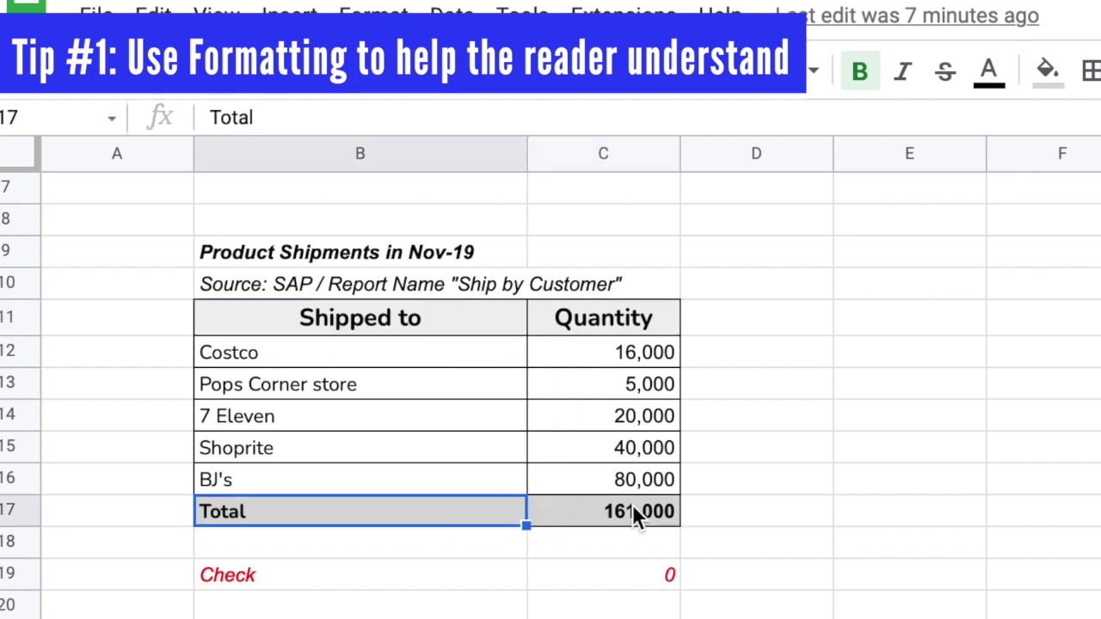
pyautogui.click(483, 518)
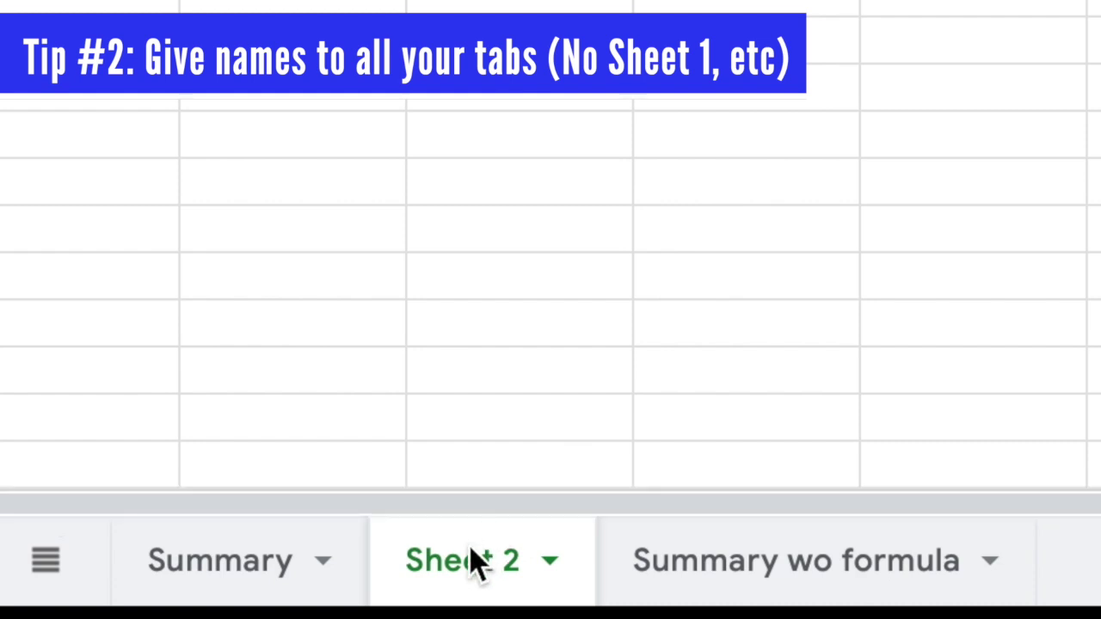
# Step: Rename Sheet 2 to 'Shipments'
pyautogui.doubleClick(474, 560)
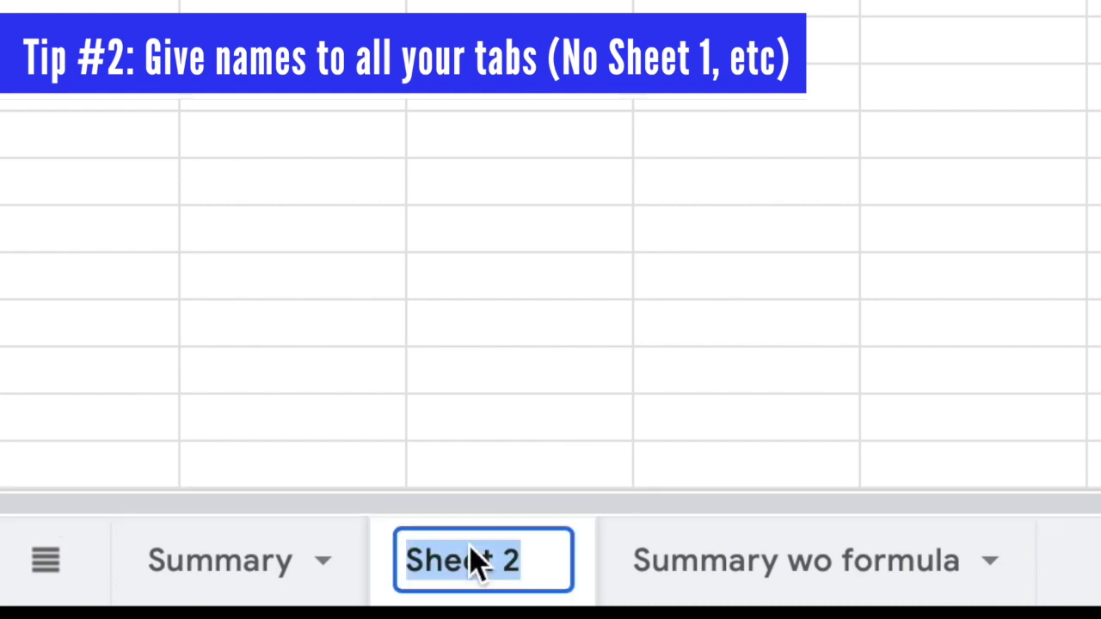
pyautogui.write('Shipments')
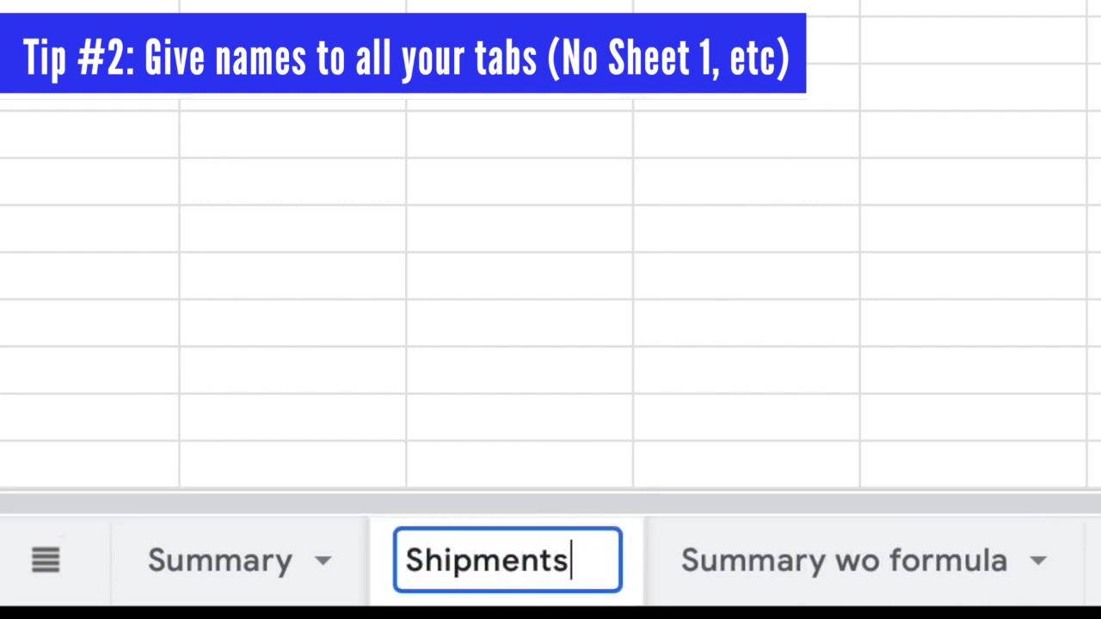
pyautogui.press('Return')
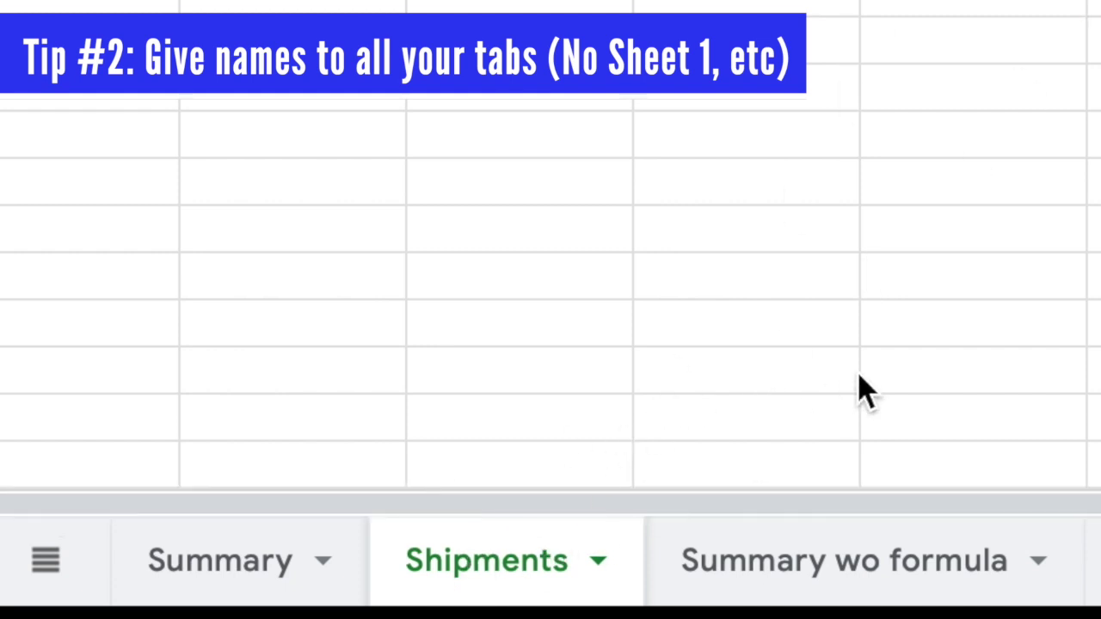
# Step: Switch between the Summary and Shipments sheets, ending on Summary
pyautogui.click(750, 103)
pyautogui.click(234, 581)
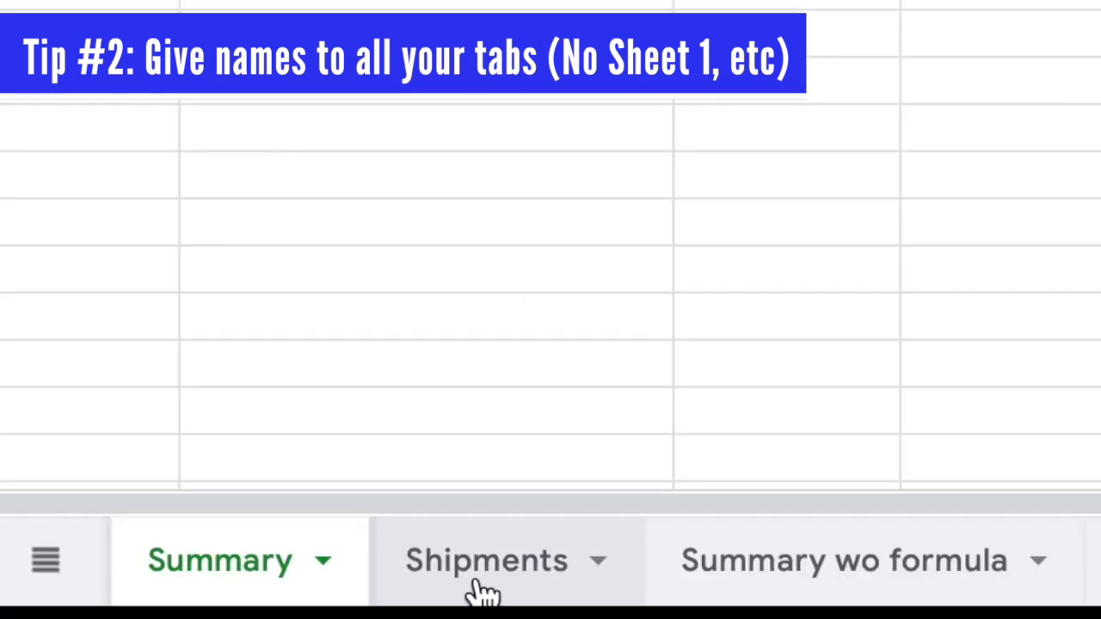
pyautogui.click(475, 581)
pyautogui.click(258, 583)
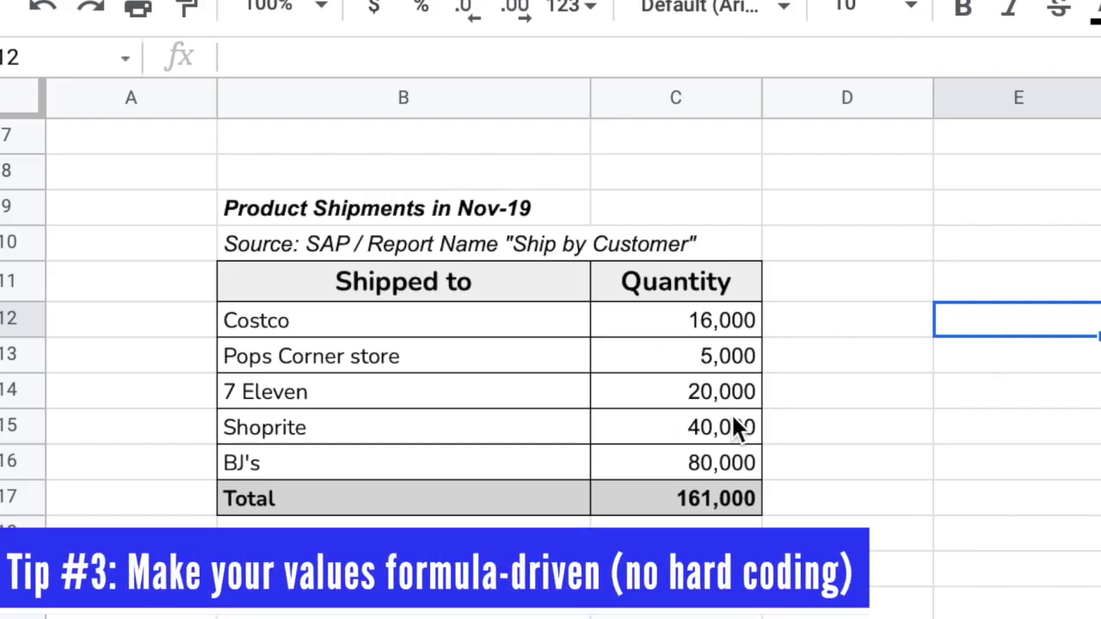
pyautogui.click(714, 323)
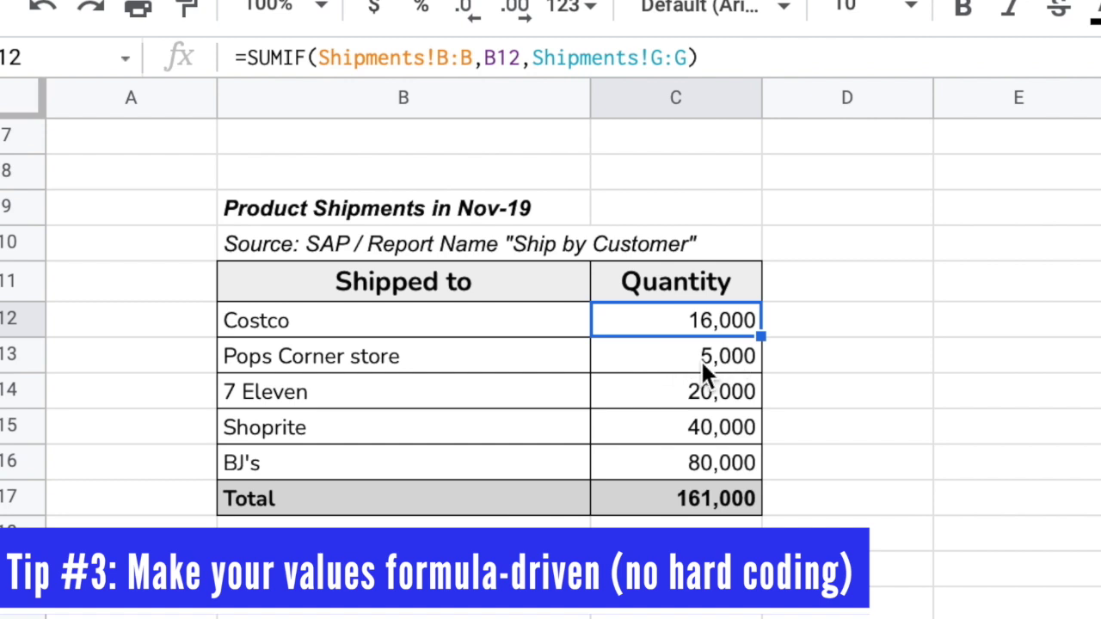
pyautogui.click(708, 361)
pyautogui.click(688, 318)
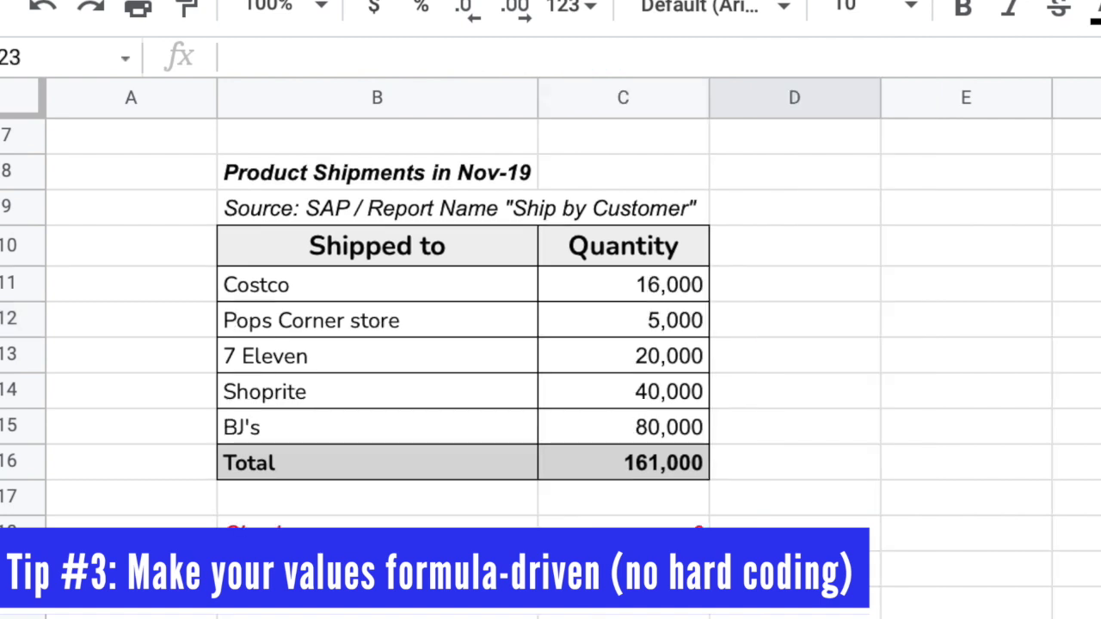
pyautogui.click(774, 461)
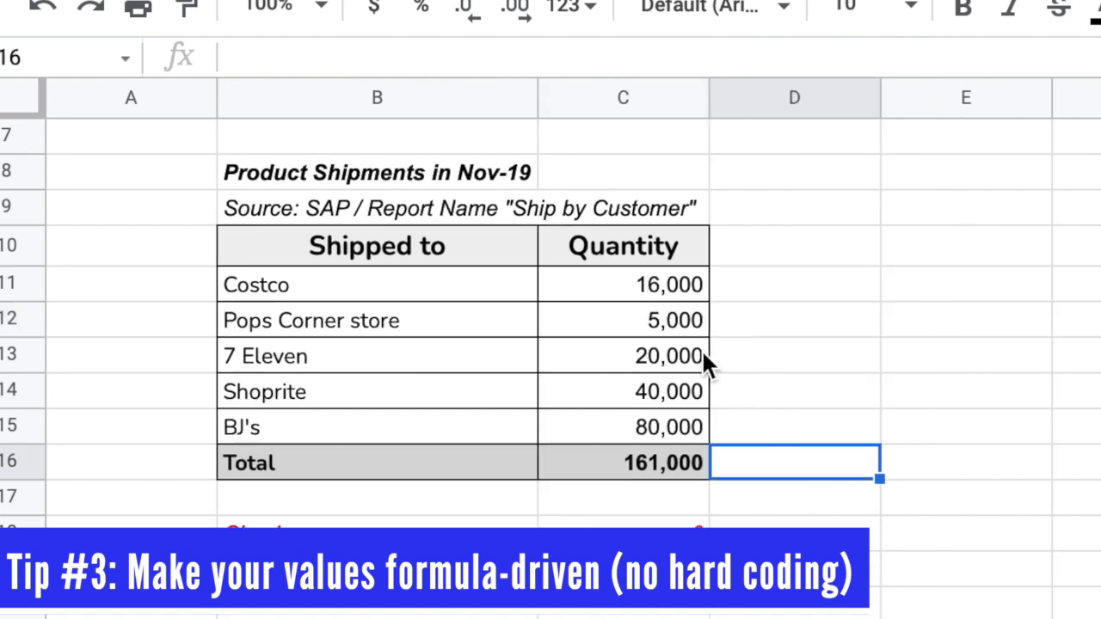
pyautogui.click(654, 292)
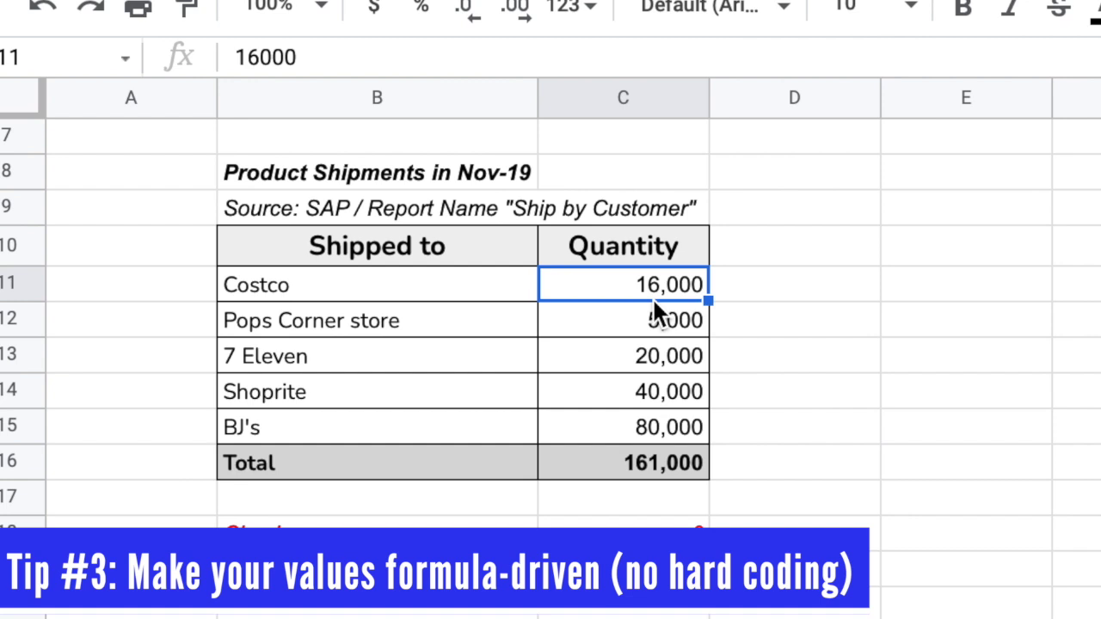
pyautogui.click(657, 325)
pyautogui.click(649, 366)
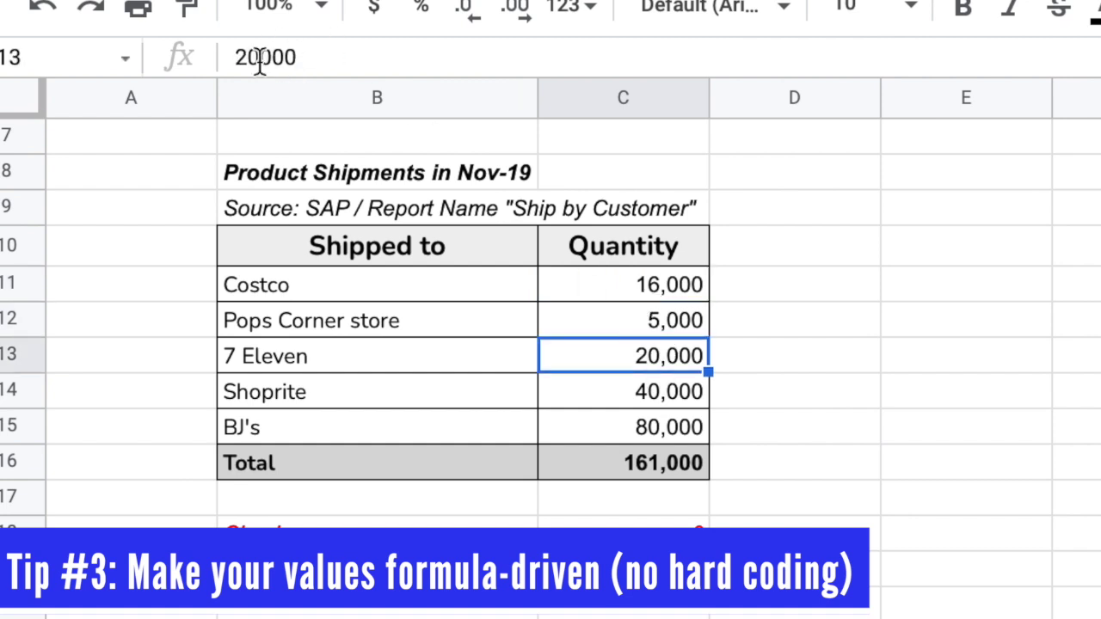
pyautogui.click(663, 416)
pyautogui.click(654, 392)
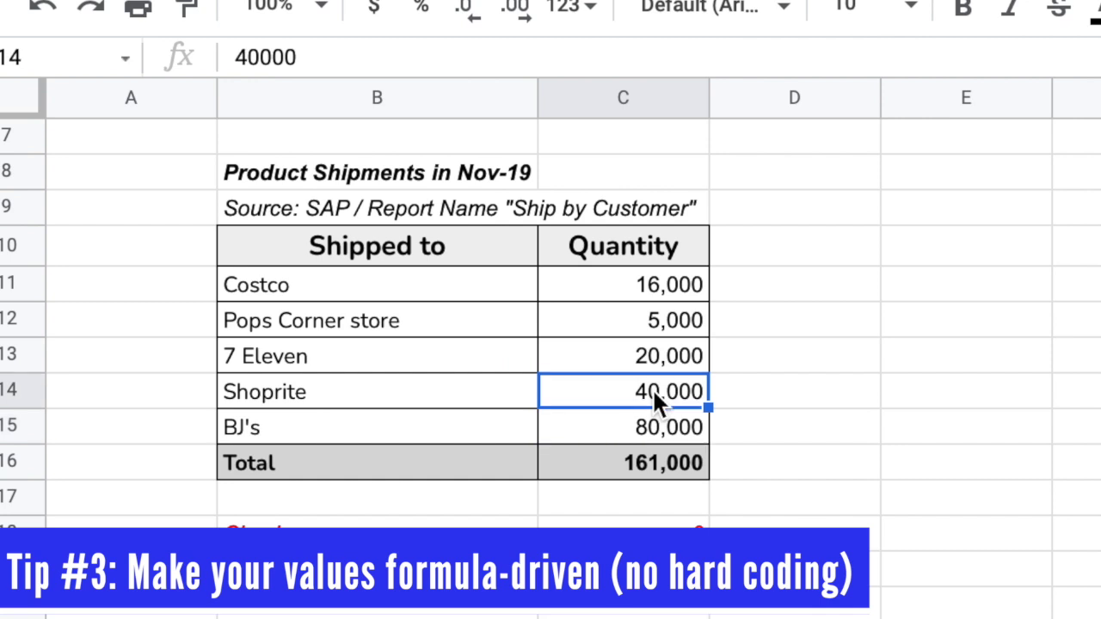
pyautogui.click(651, 348)
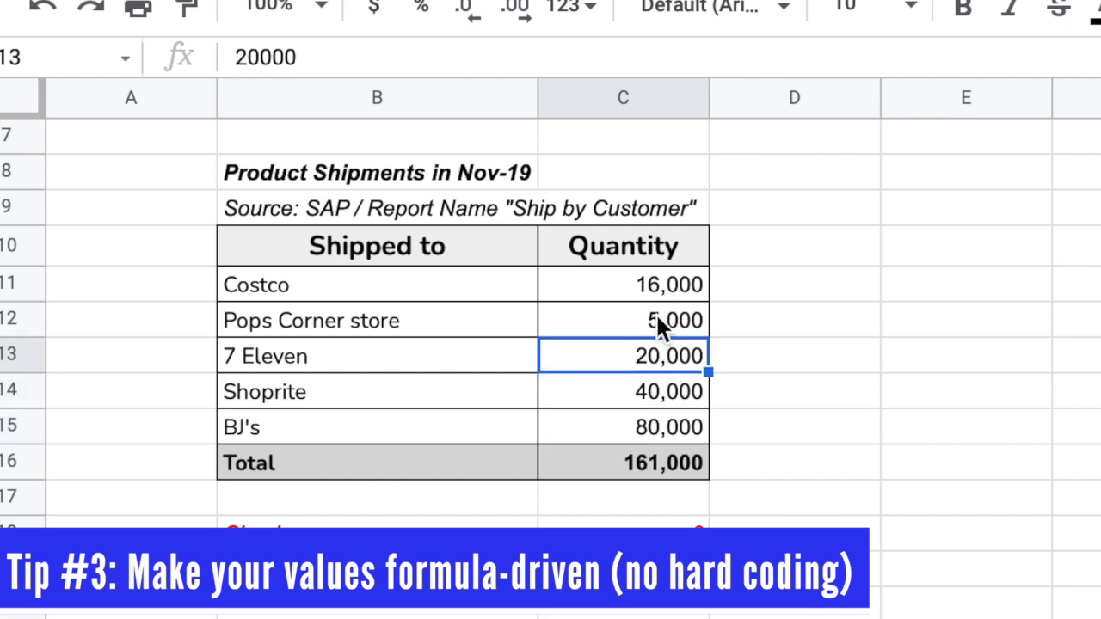
pyautogui.click(656, 313)
pyautogui.click(647, 371)
pyautogui.click(648, 393)
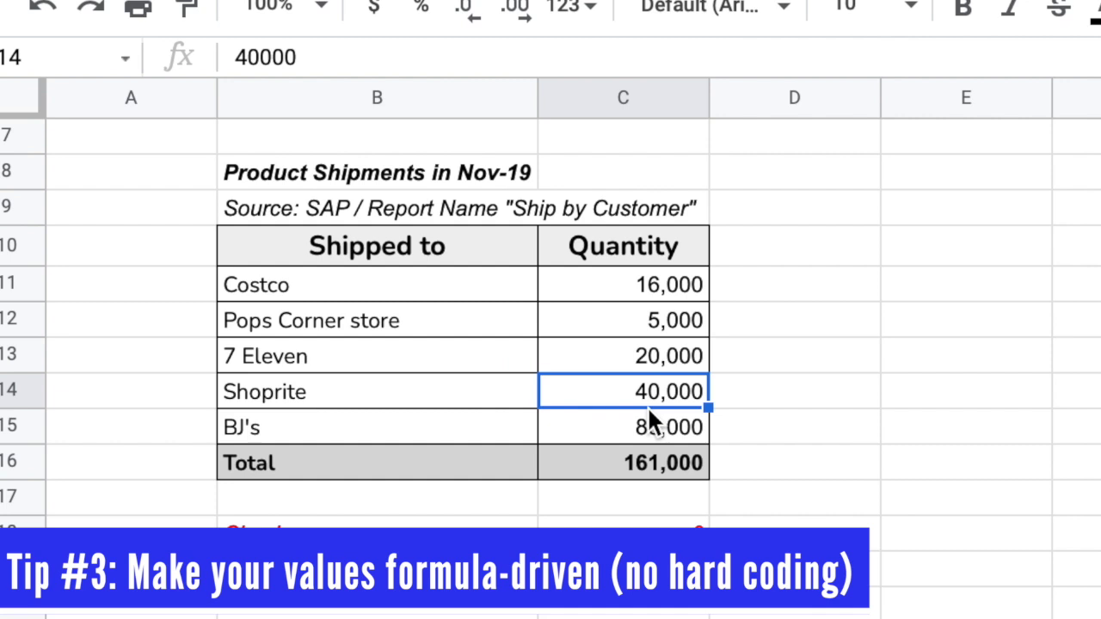
pyautogui.click(650, 355)
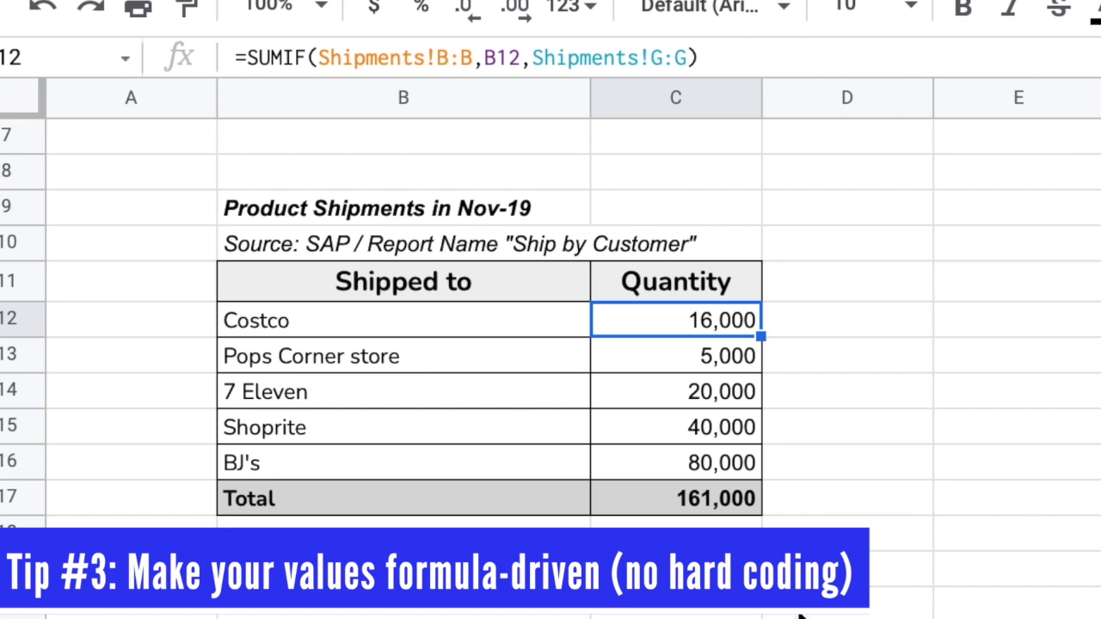
pyautogui.click(706, 359)
pyautogui.click(707, 394)
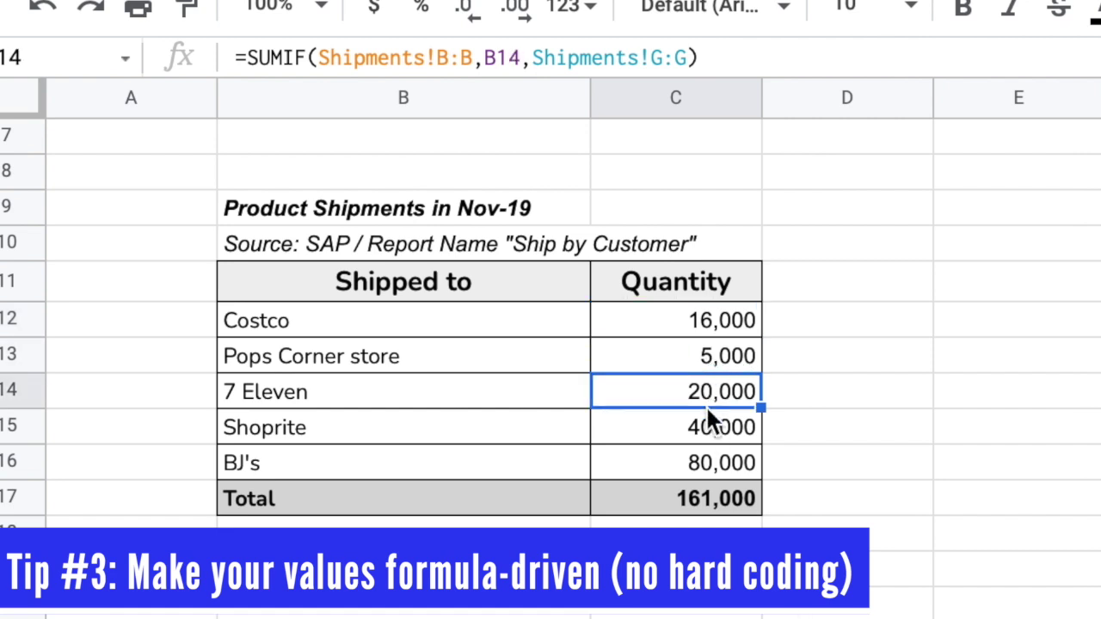
pyautogui.click(708, 425)
pyautogui.click(705, 464)
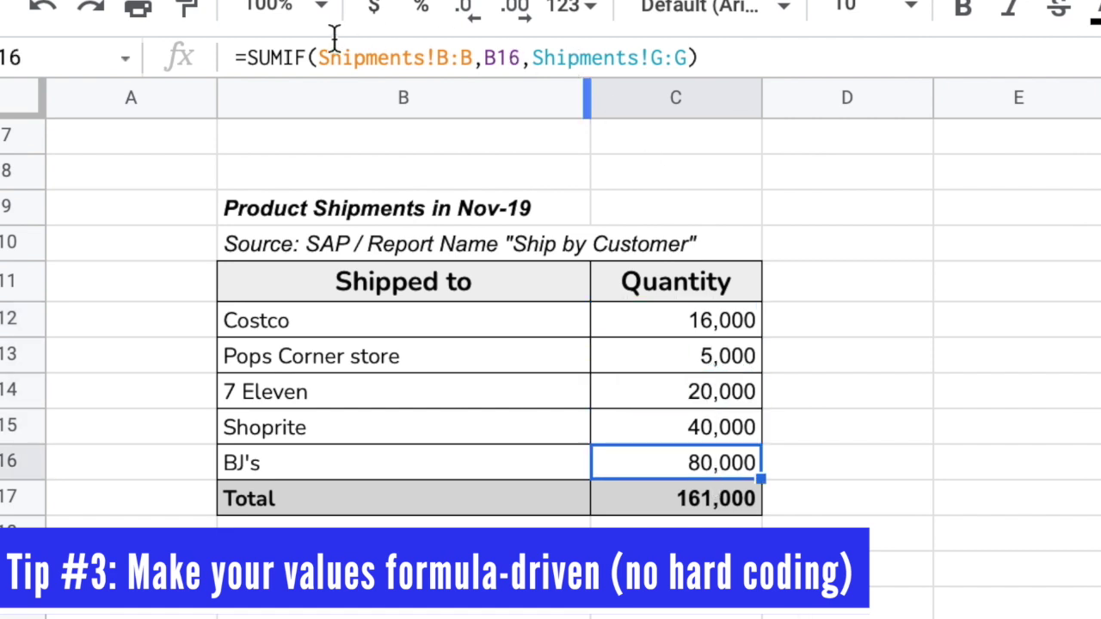
pyautogui.click(716, 395)
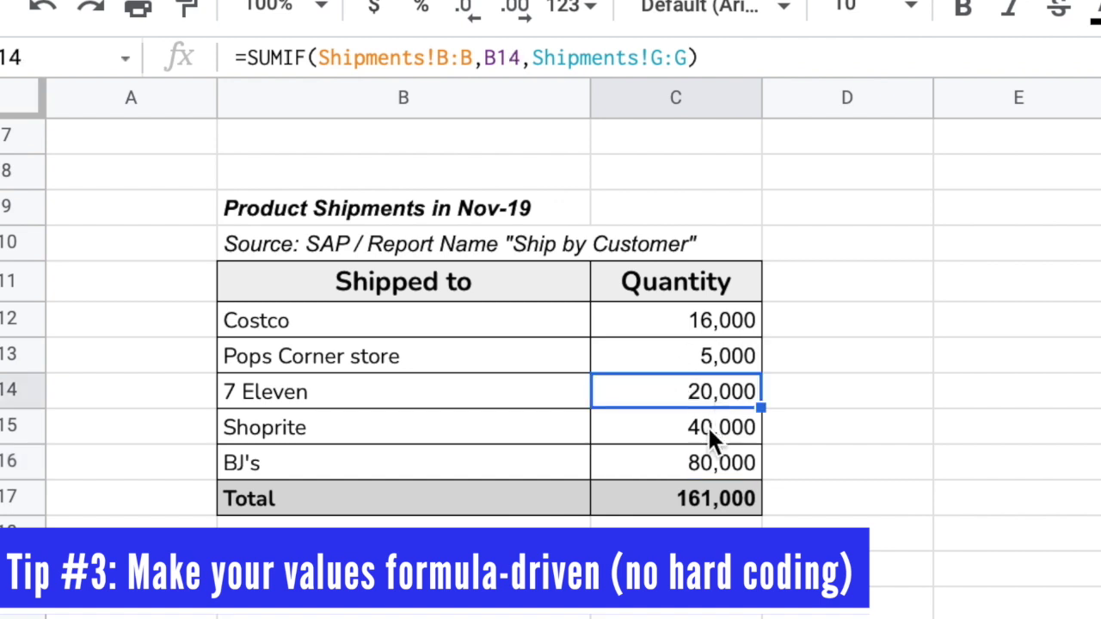
pyautogui.click(708, 426)
pyautogui.click(711, 372)
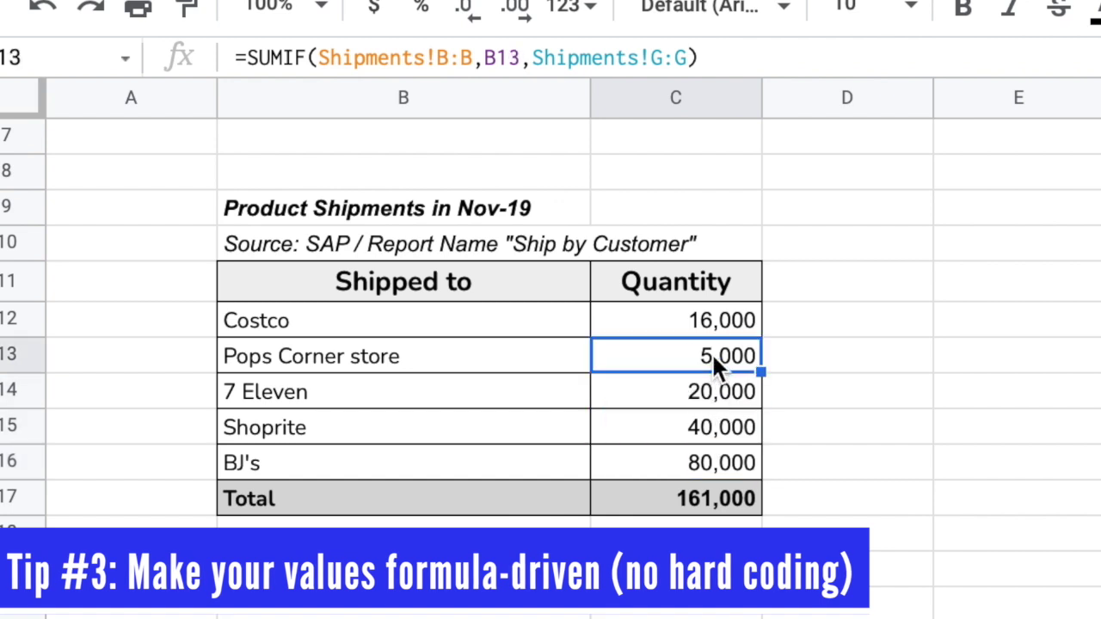
pyautogui.click(707, 334)
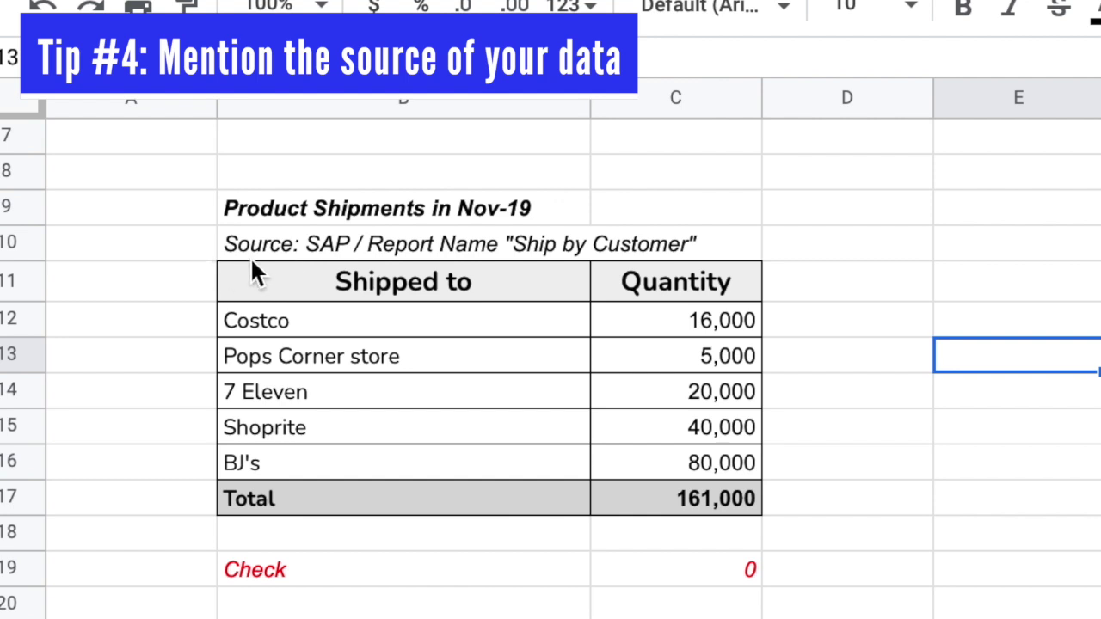
pyautogui.click(1014, 281)
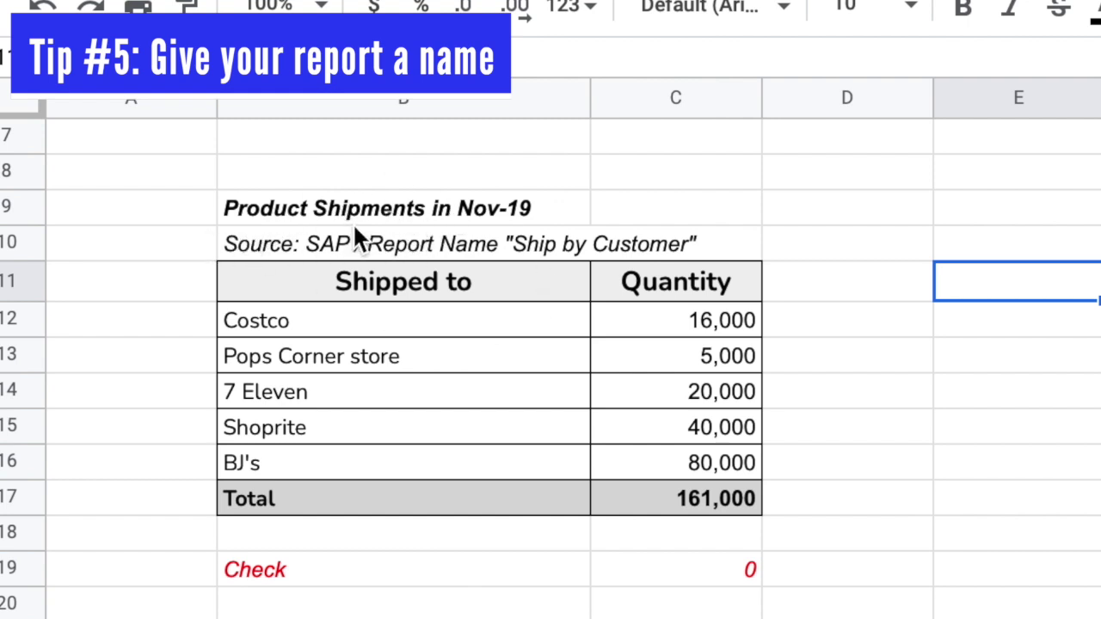
# Step: Delete the 'Product Shipments in Nov-19' title, then undo to restore it
pyautogui.click(478, 210)
pyautogui.press('Delete')
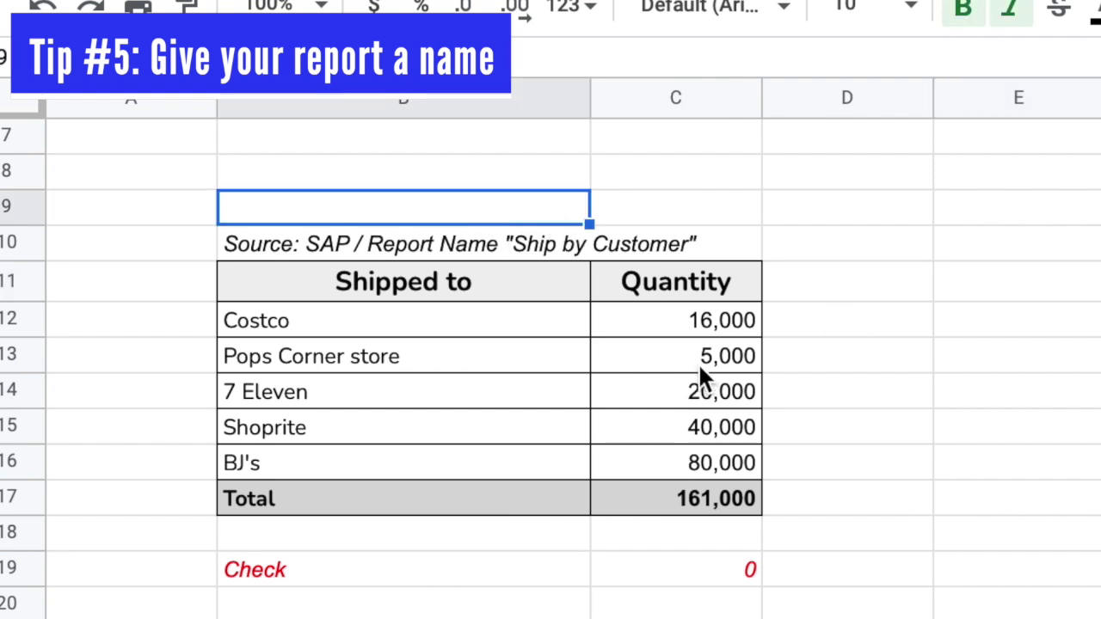
pyautogui.click(895, 292)
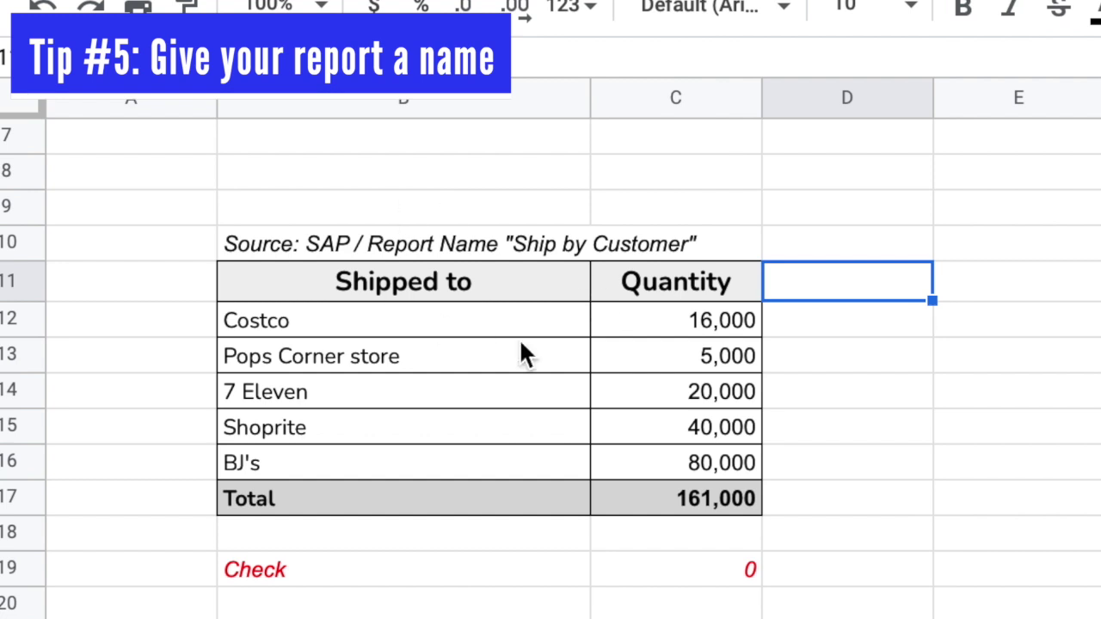
pyautogui.hotkey('ctrl', 'z')
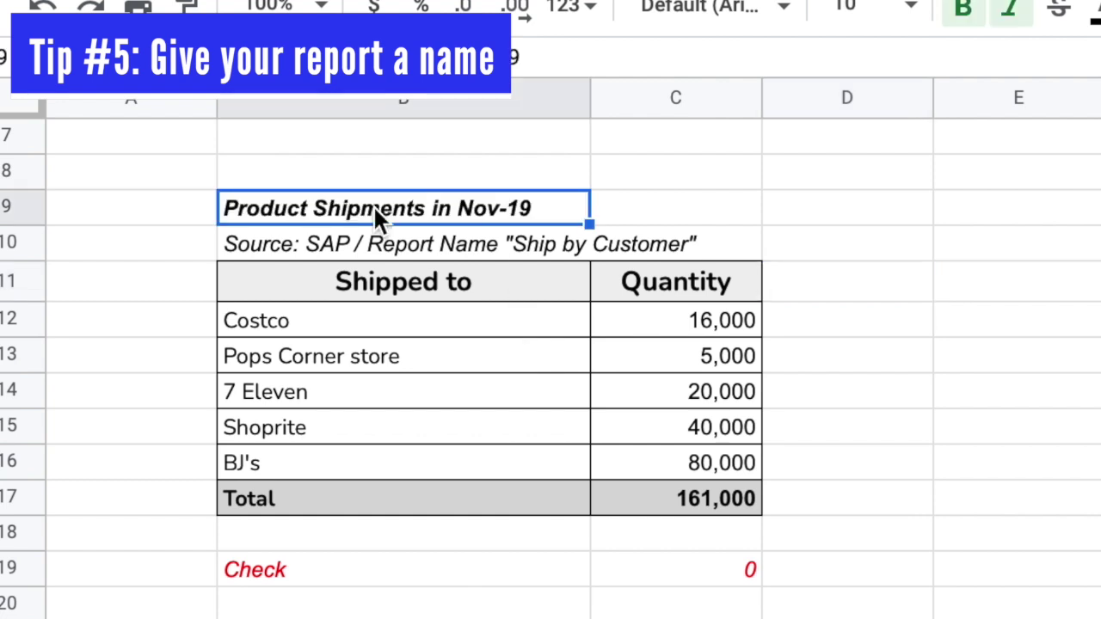
pyautogui.click(951, 356)
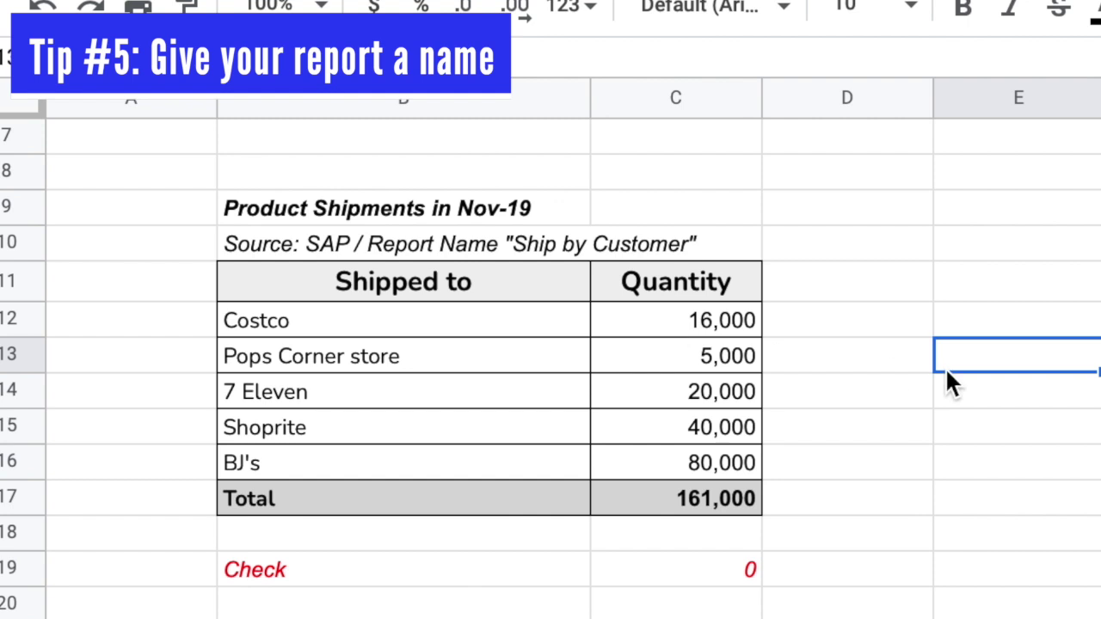
pyautogui.click(891, 362)
pyautogui.click(1020, 363)
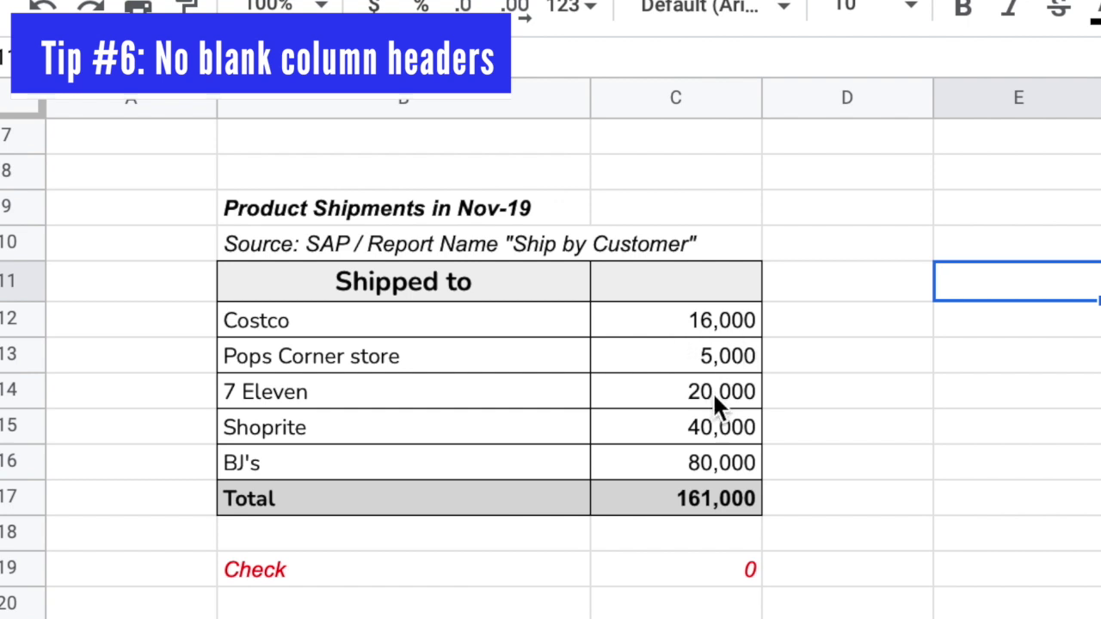
# Step: Restore the 'Quantity' header in C11, briefly clearing it and undoing to compare
pyautogui.click(628, 297)
pyautogui.write('Quantity')
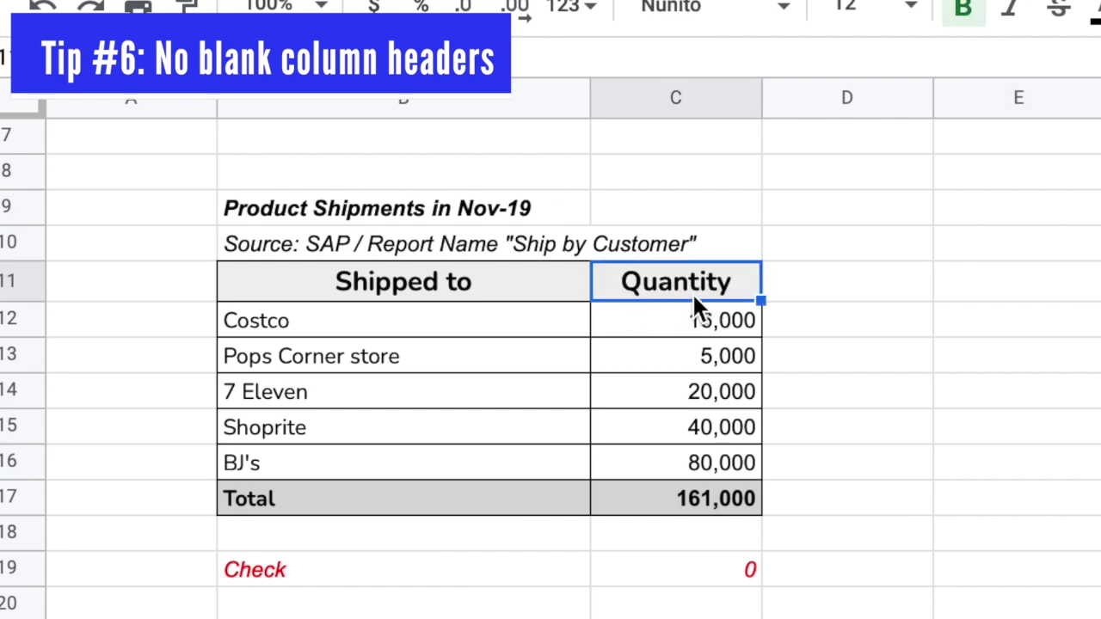
pyautogui.click(833, 299)
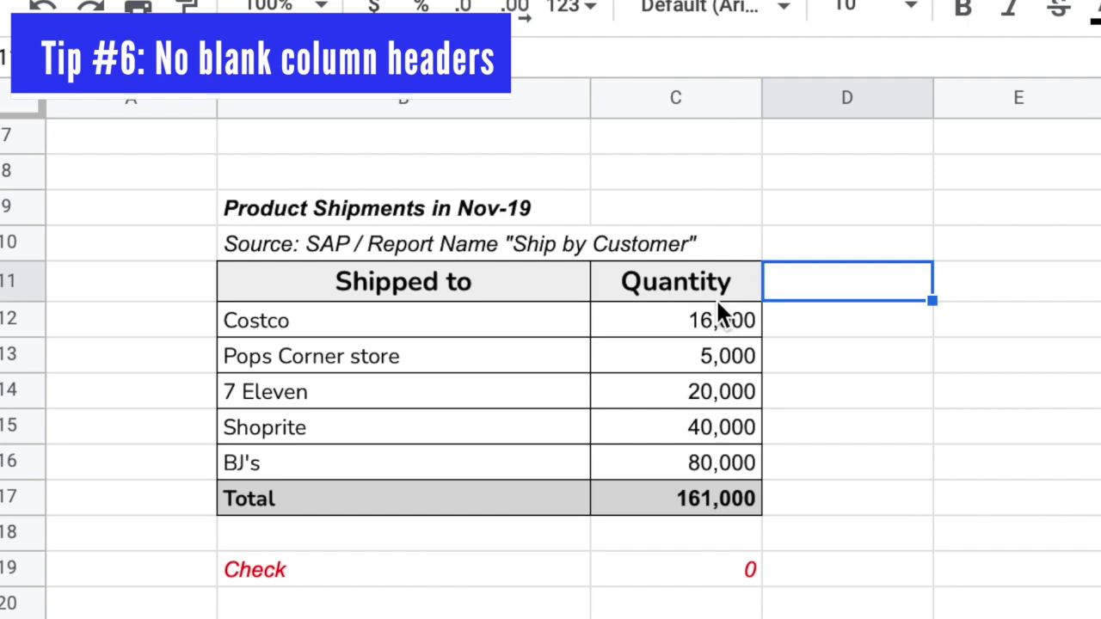
pyautogui.click(666, 283)
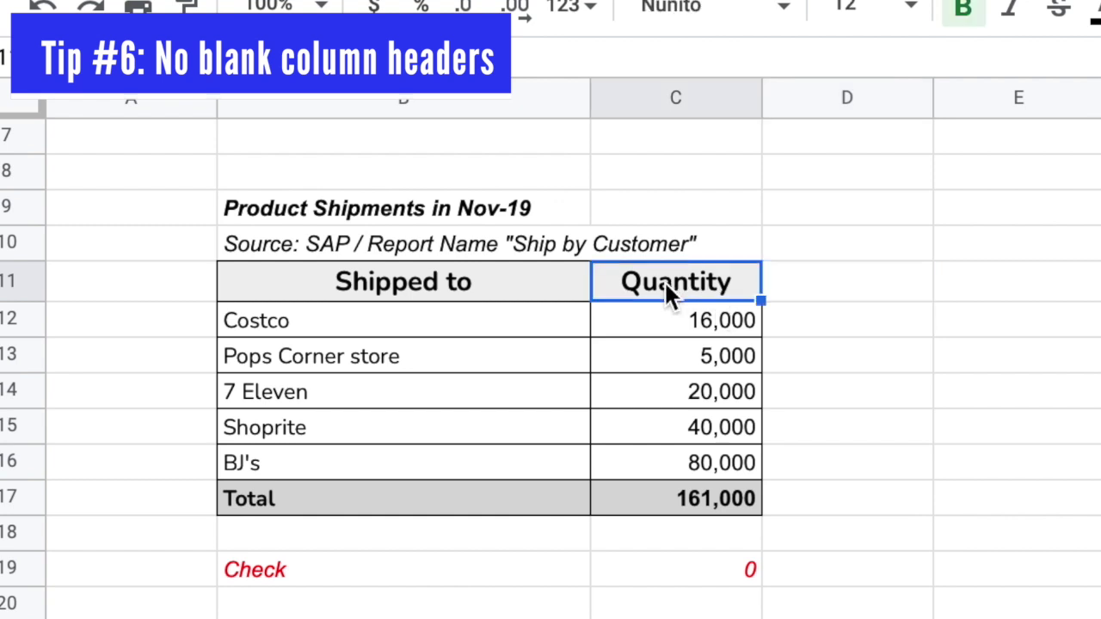
pyautogui.press('Delete')
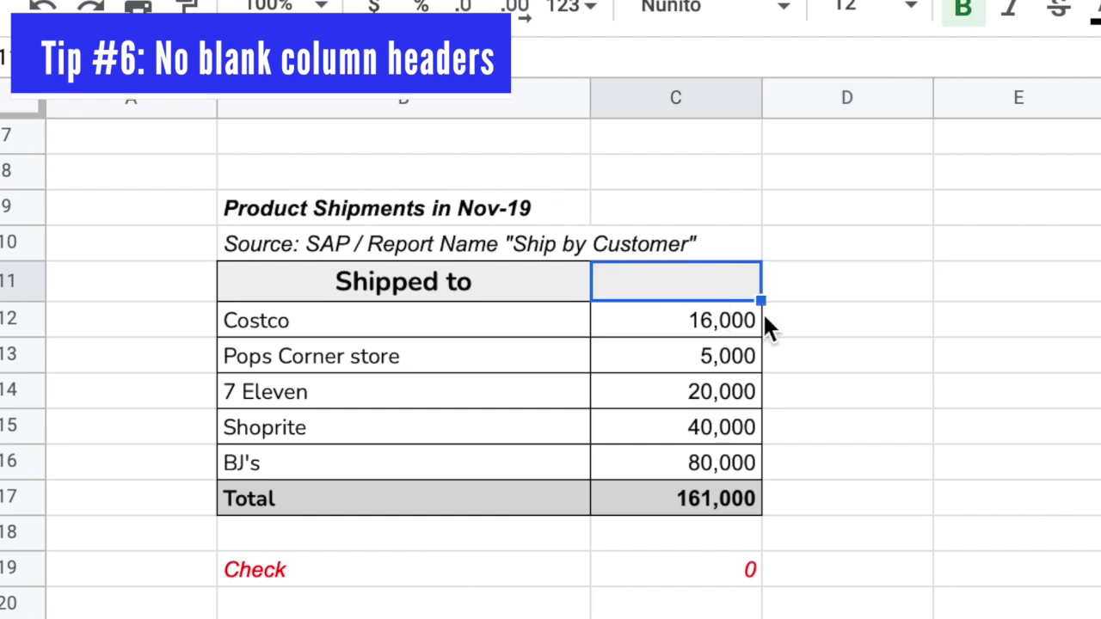
pyautogui.click(870, 327)
pyautogui.hotkey('ctrl', 'z')
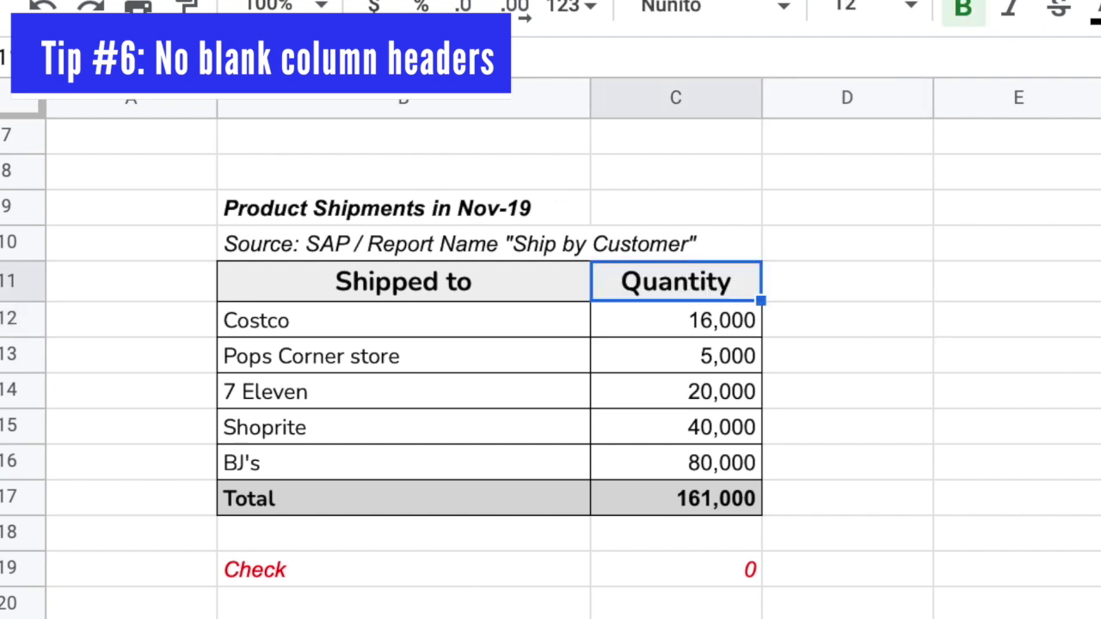
pyautogui.click(998, 257)
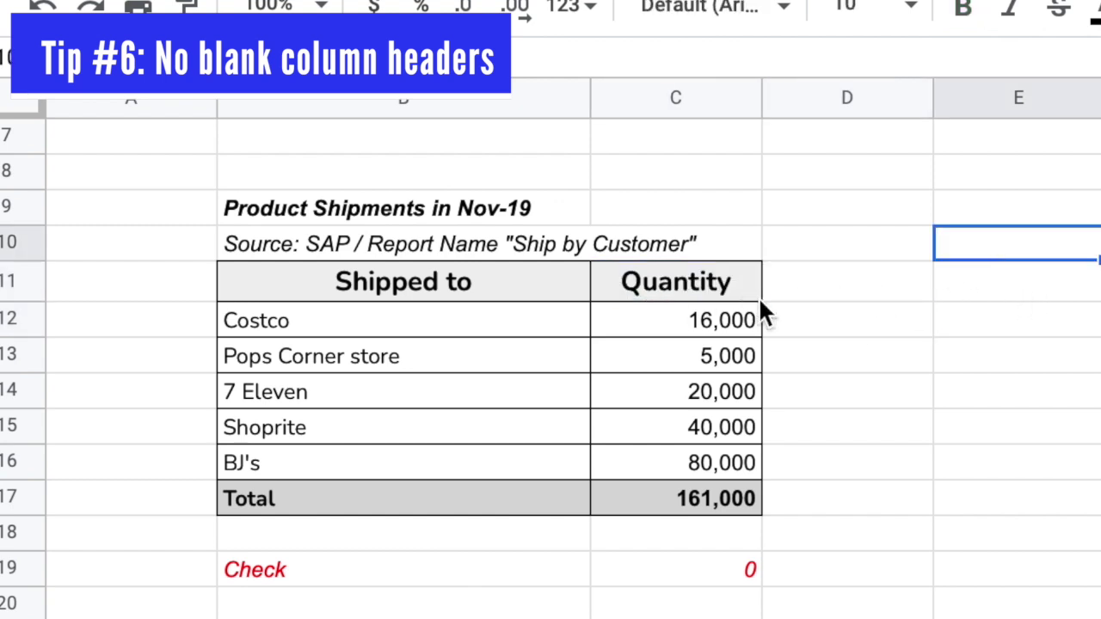
# Step: Check the quantity formulas for Costco and Pops Corner store
pyautogui.click(708, 336)
pyautogui.click(715, 361)
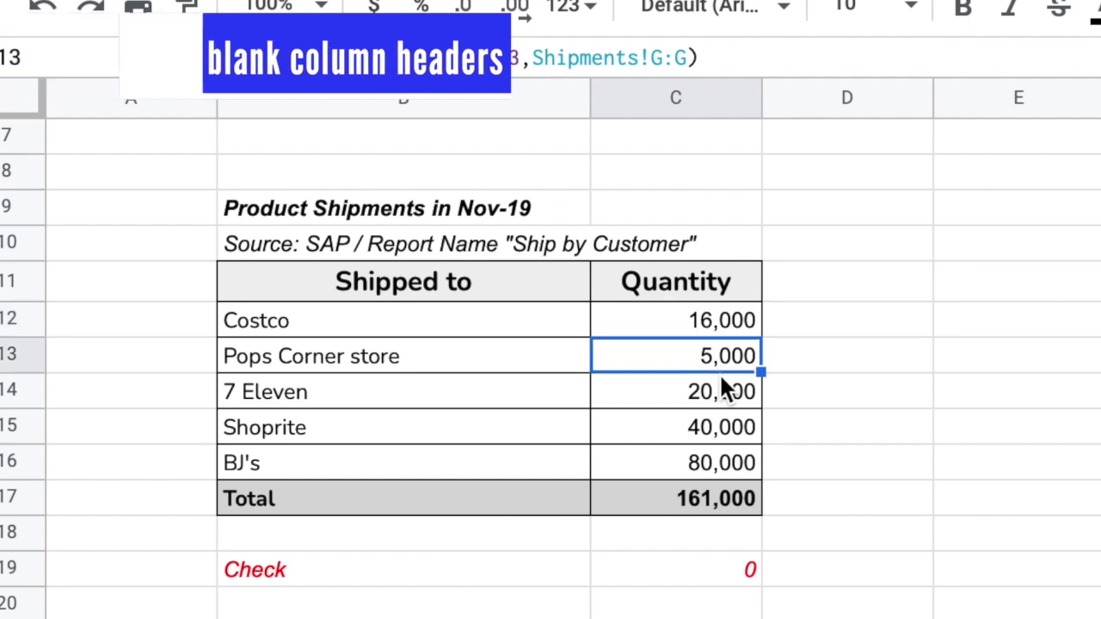
pyautogui.click(980, 320)
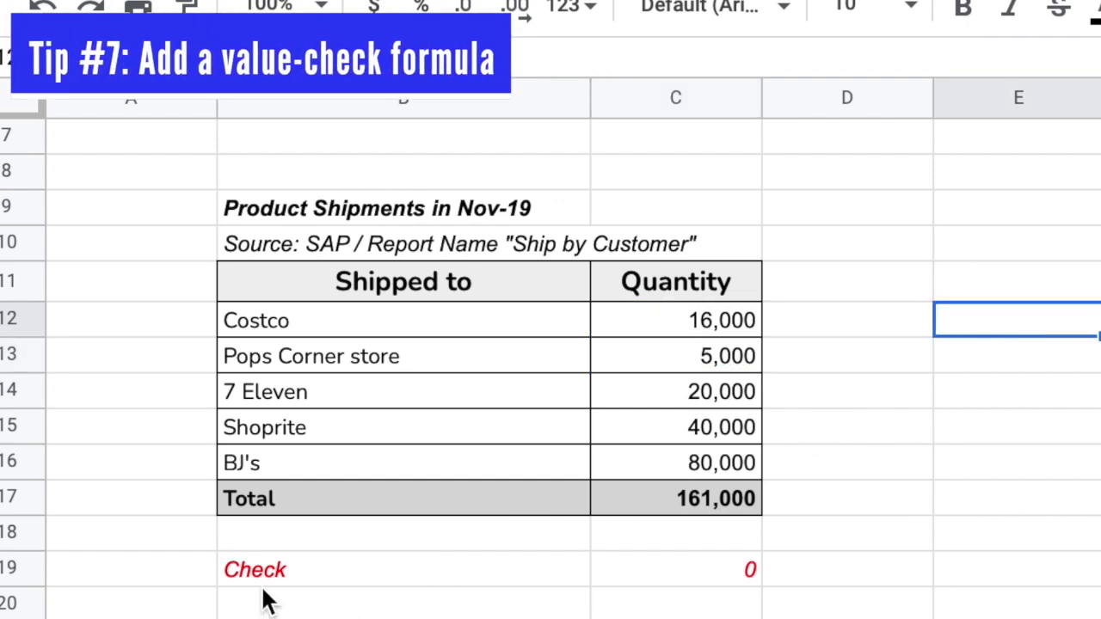
pyautogui.click(384, 569)
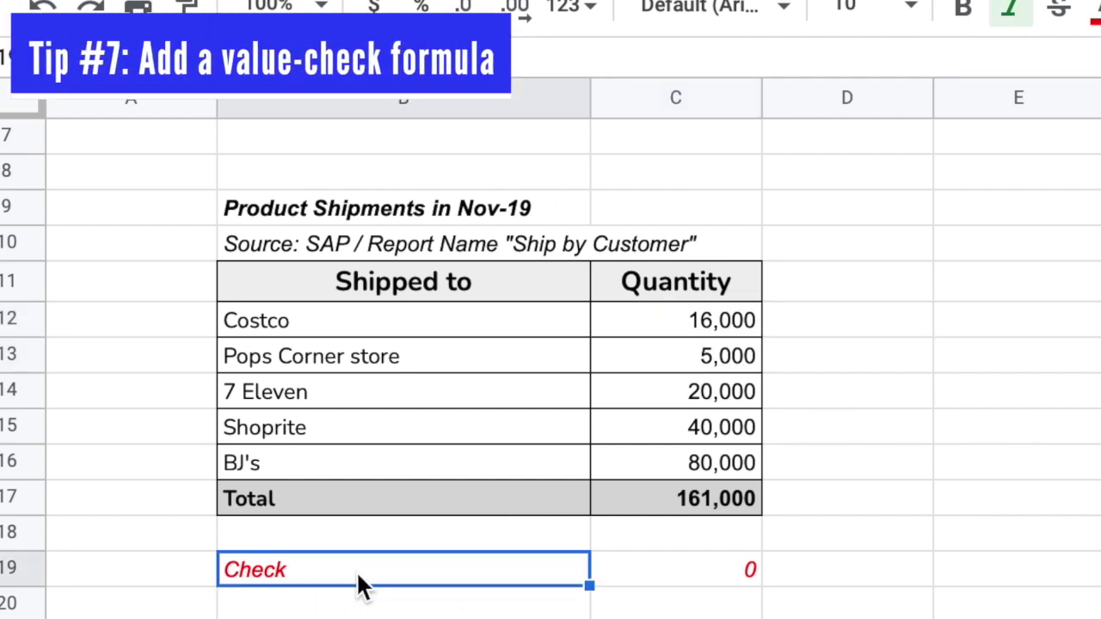
pyautogui.click(685, 568)
pyautogui.click(497, 583)
pyautogui.click(693, 574)
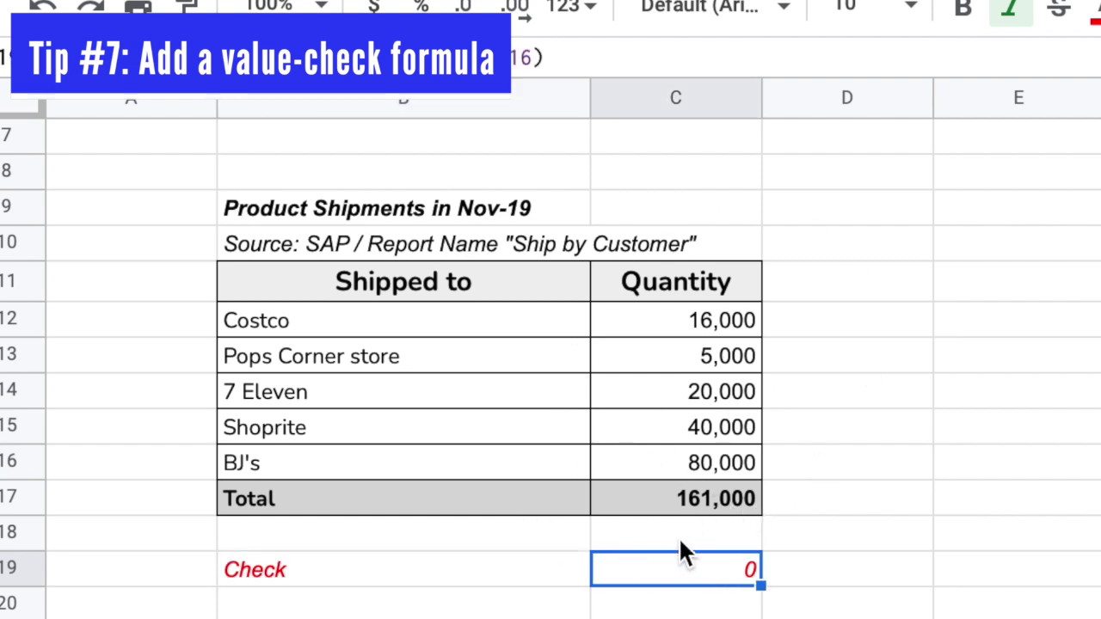
pyautogui.click(697, 394)
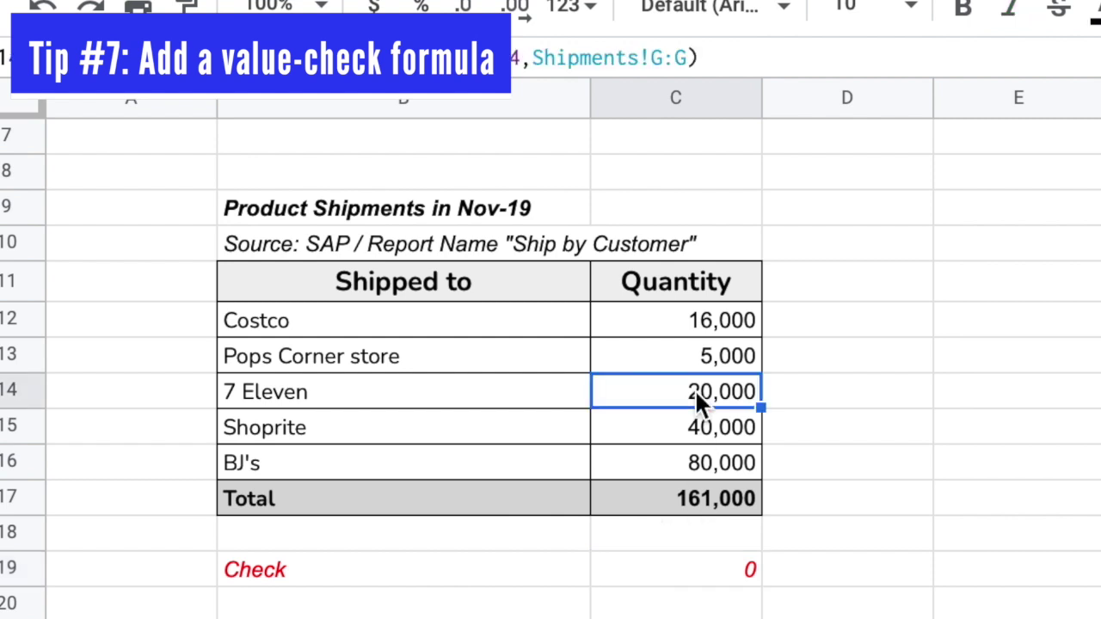
pyautogui.click(699, 332)
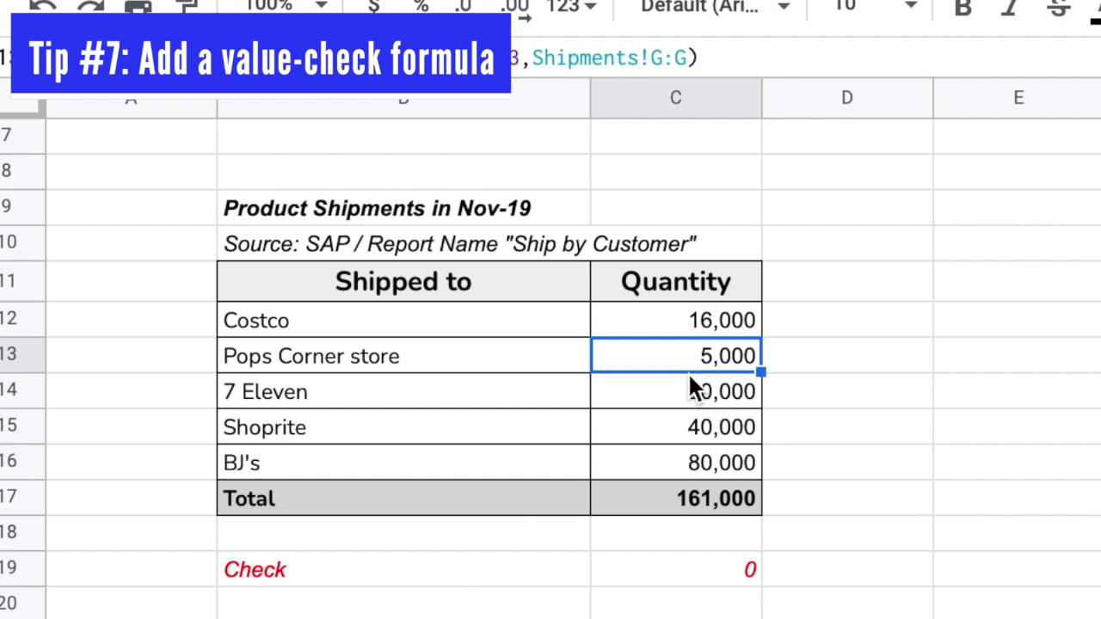
pyautogui.click(692, 421)
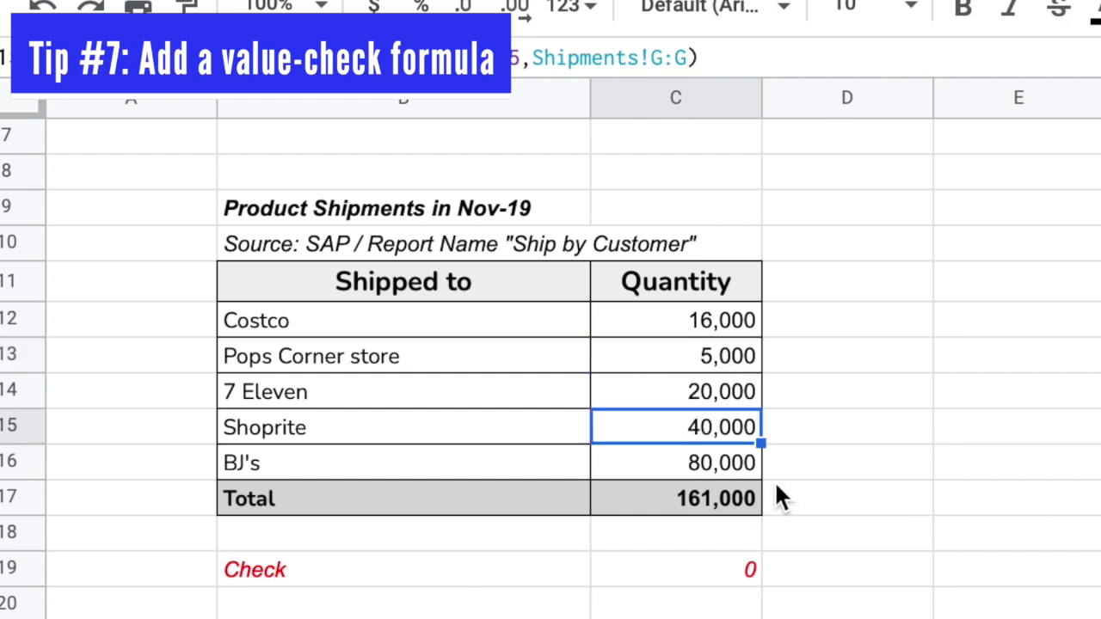
pyautogui.click(722, 503)
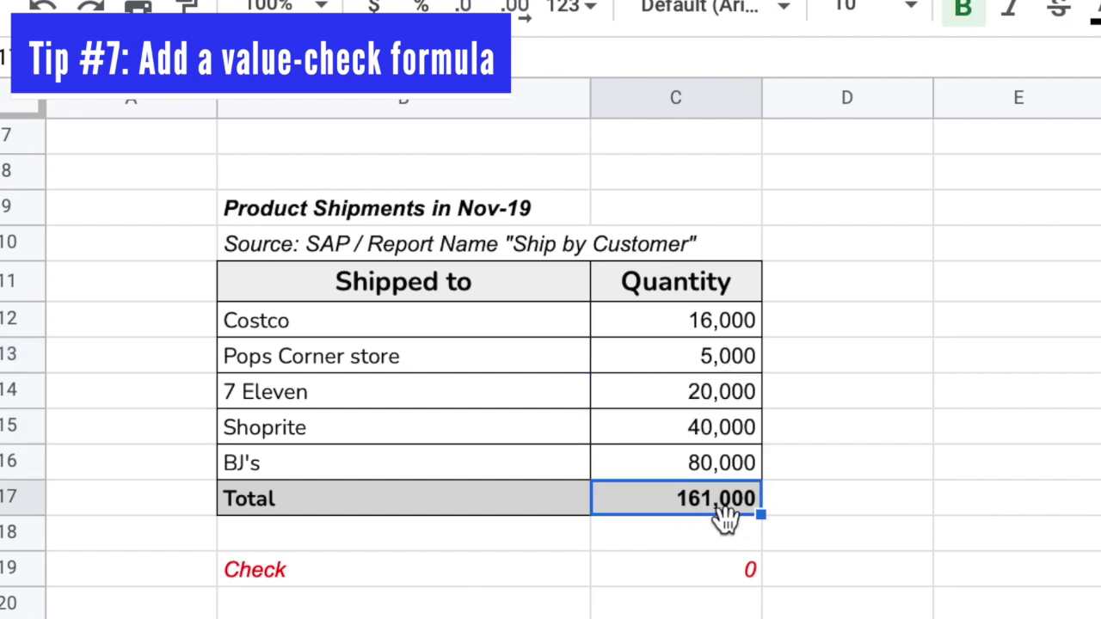
pyautogui.click(671, 578)
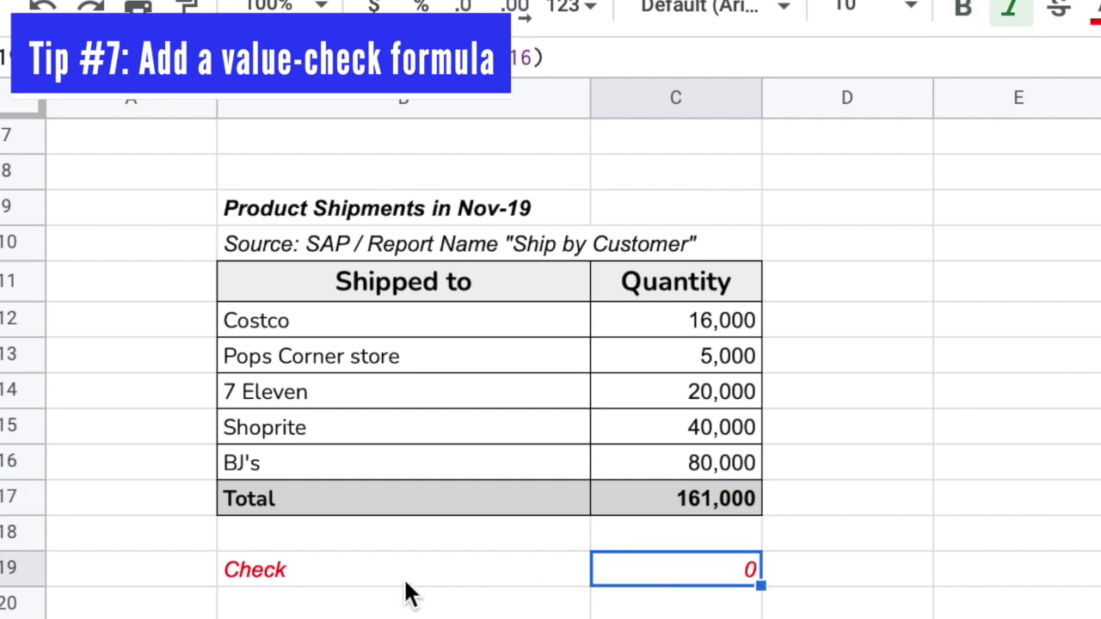
pyautogui.click(629, 611)
pyautogui.click(695, 574)
pyautogui.doubleClick(710, 571)
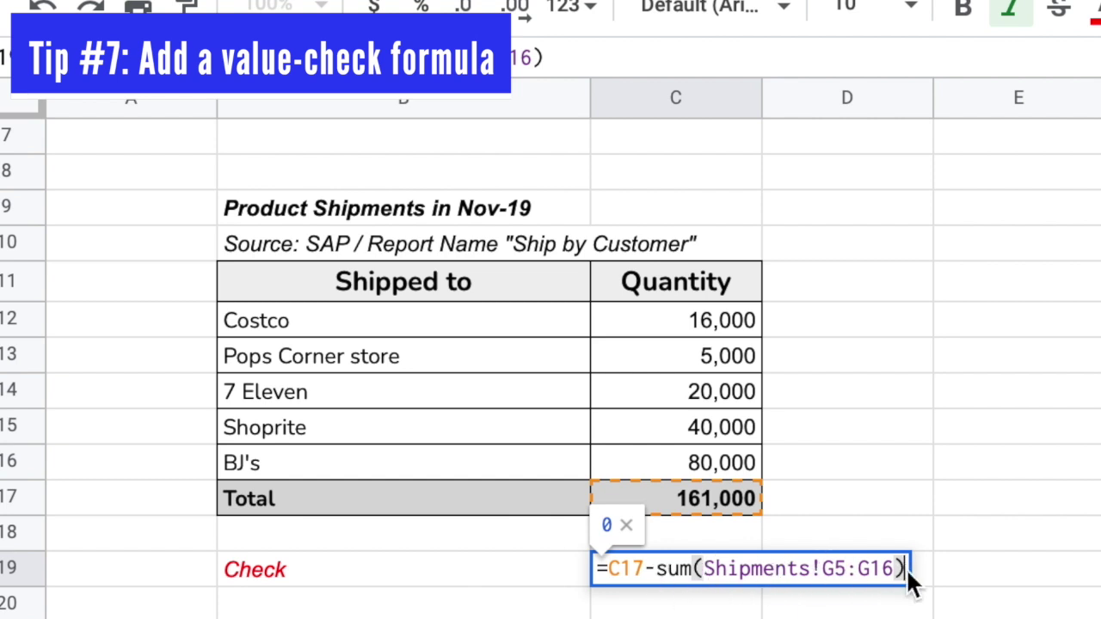
pyautogui.press('Return')
pyautogui.click(879, 583)
pyautogui.click(708, 576)
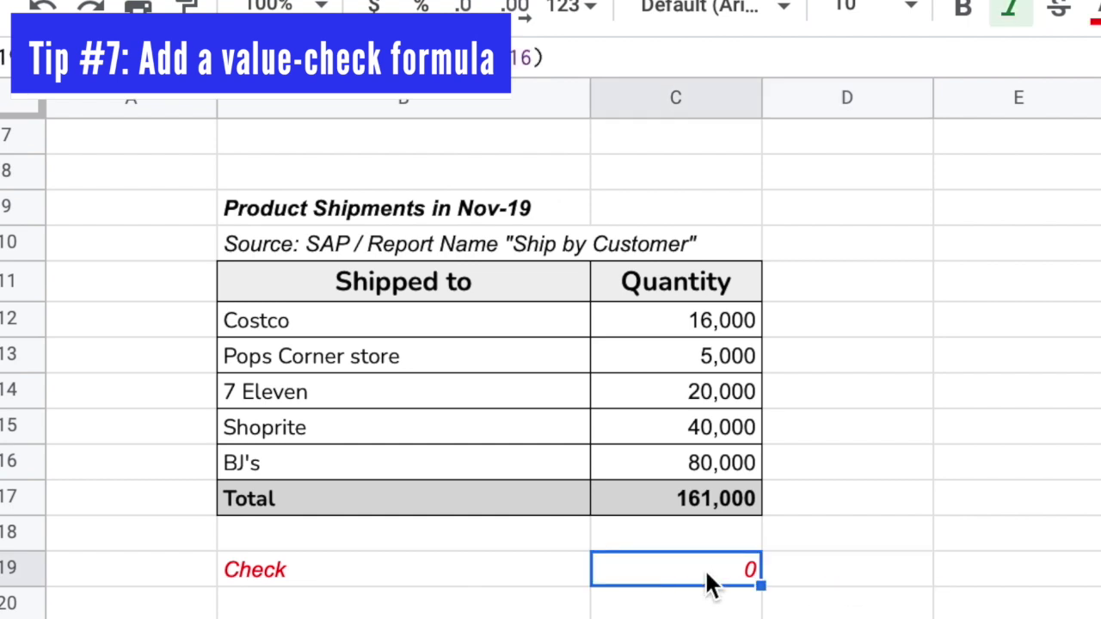
pyautogui.click(881, 609)
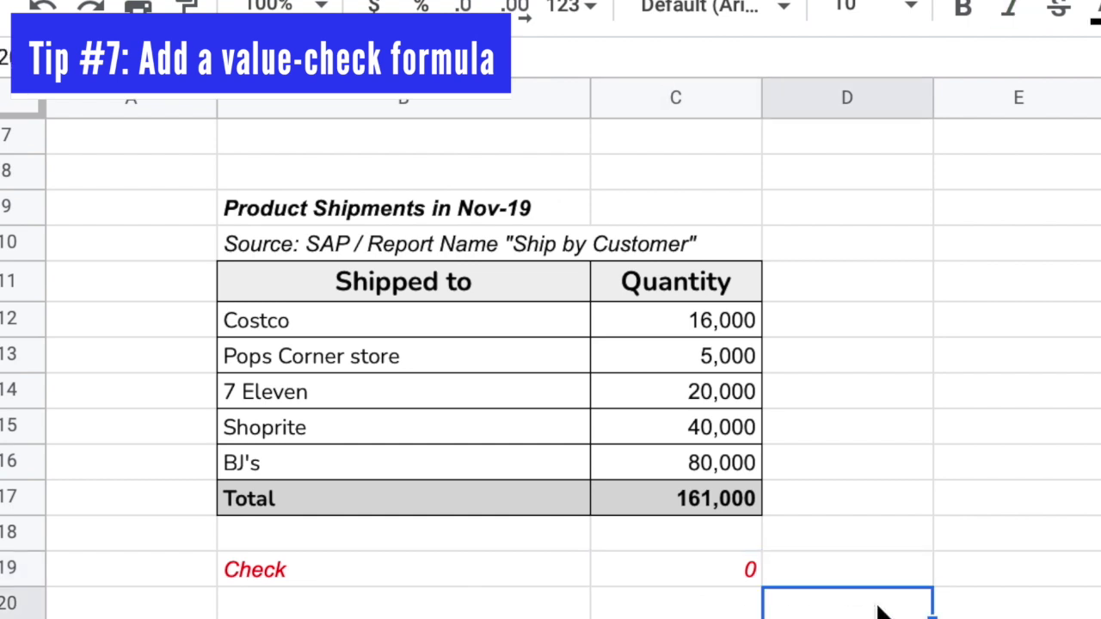
pyautogui.click(445, 584)
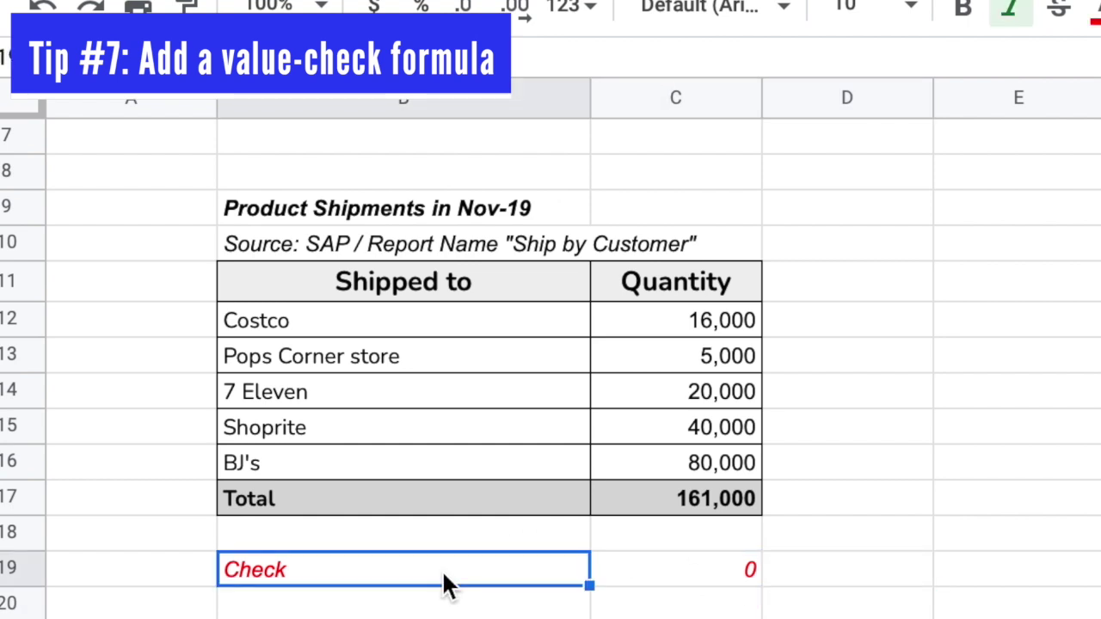
pyautogui.click(729, 583)
pyautogui.click(854, 583)
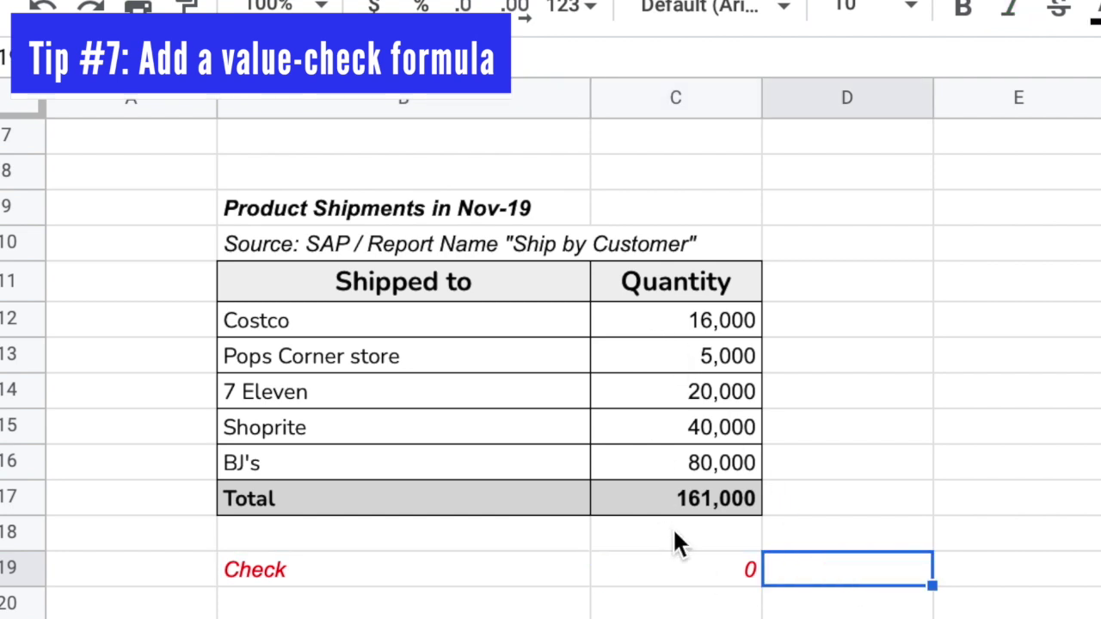
pyautogui.click(693, 578)
pyautogui.doubleClick(693, 578)
pyautogui.click(495, 578)
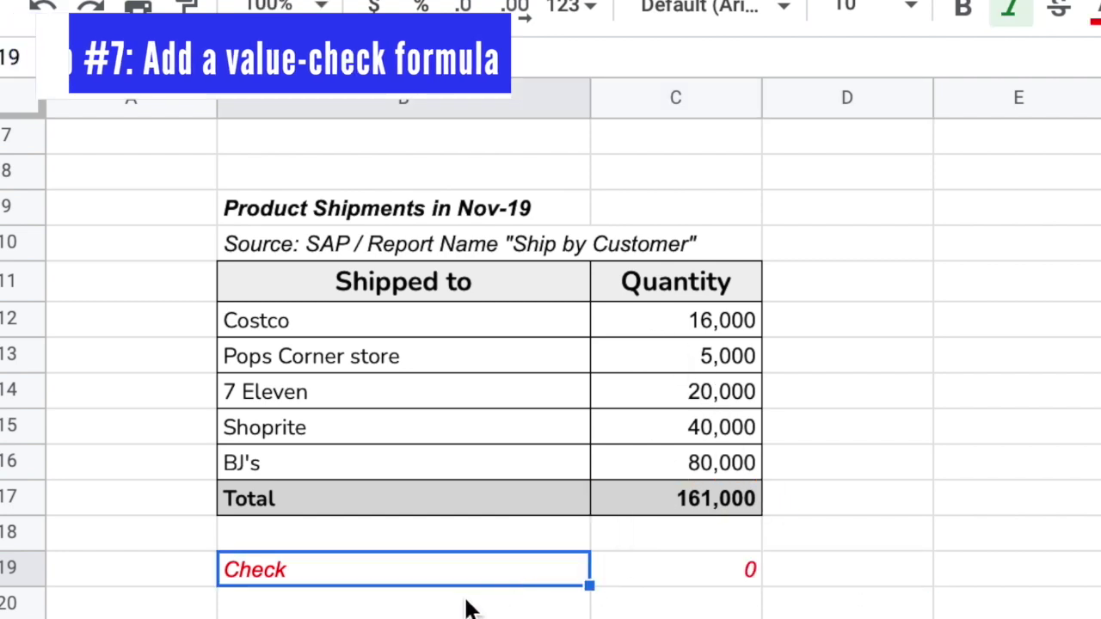
pyautogui.click(468, 609)
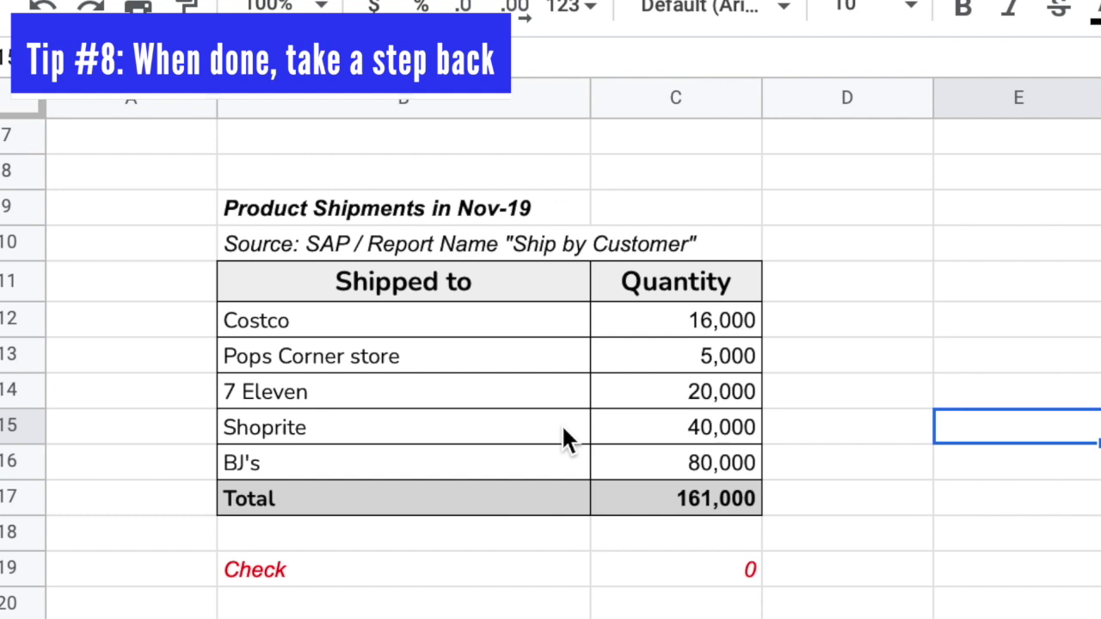
pyautogui.click(837, 512)
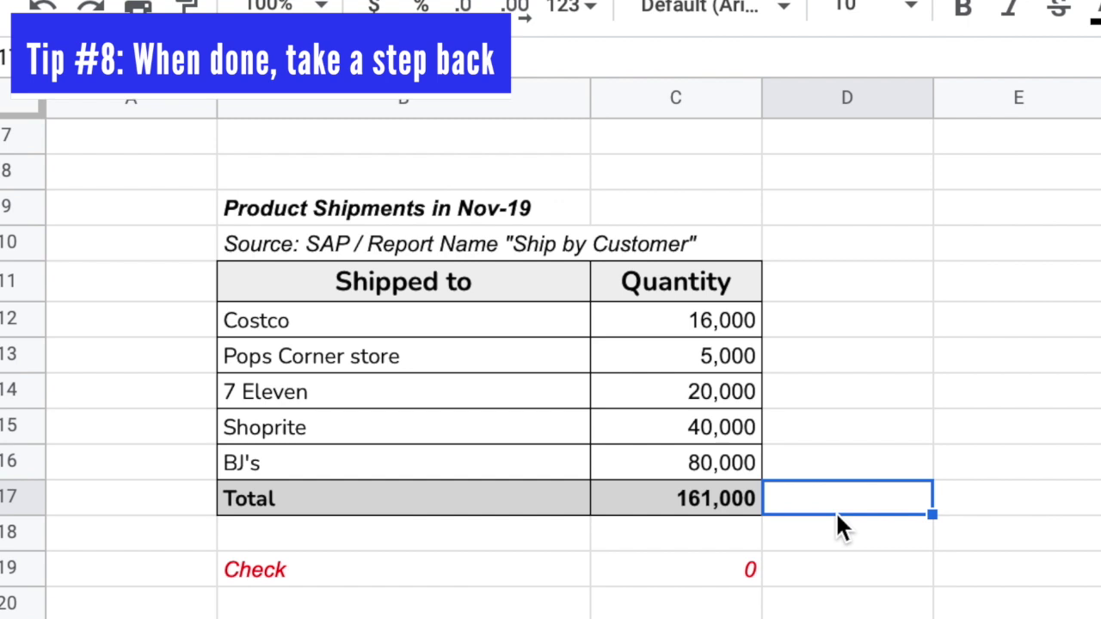
pyautogui.click(847, 543)
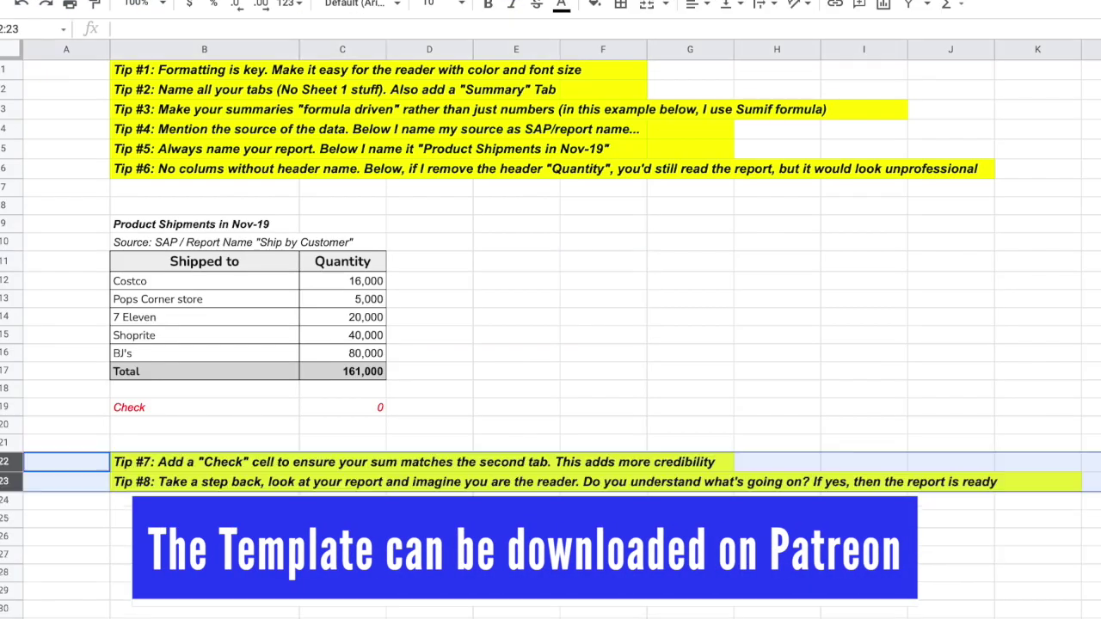
# Step: Deselect the yellow tip note rows, moving to empty cells below the notes
pyautogui.click(605, 389)
pyautogui.click(667, 501)
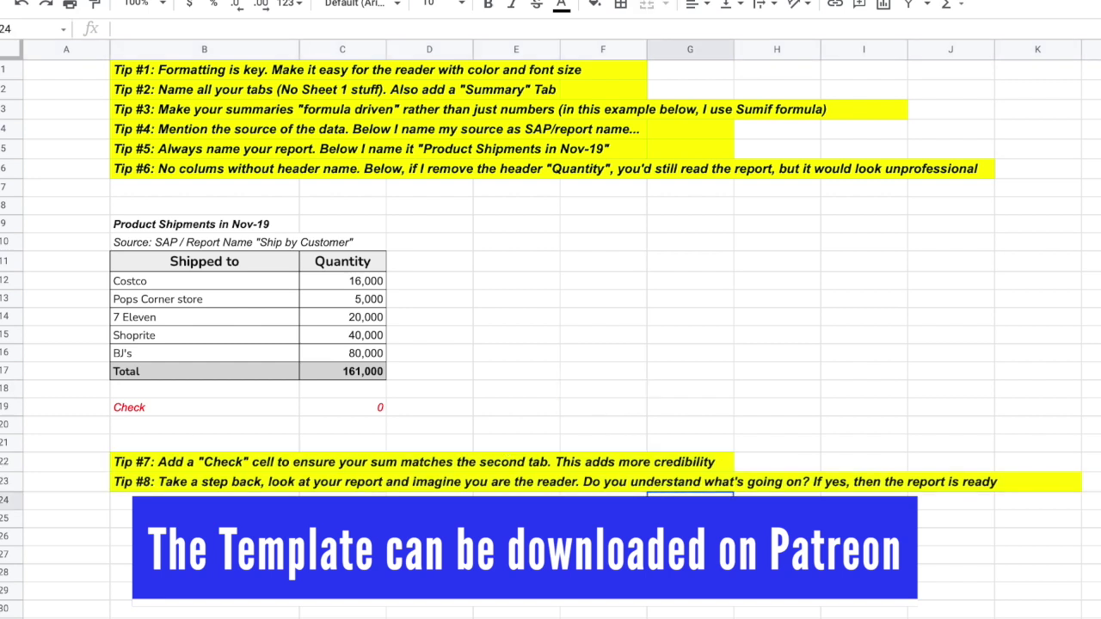
pyautogui.click(776, 500)
pyautogui.click(864, 499)
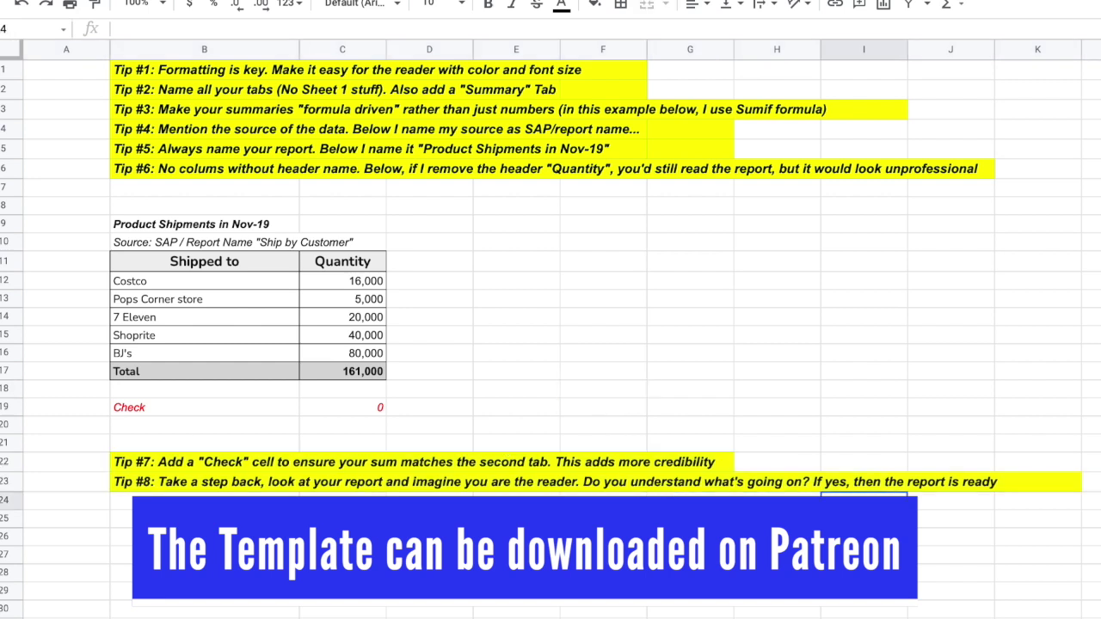